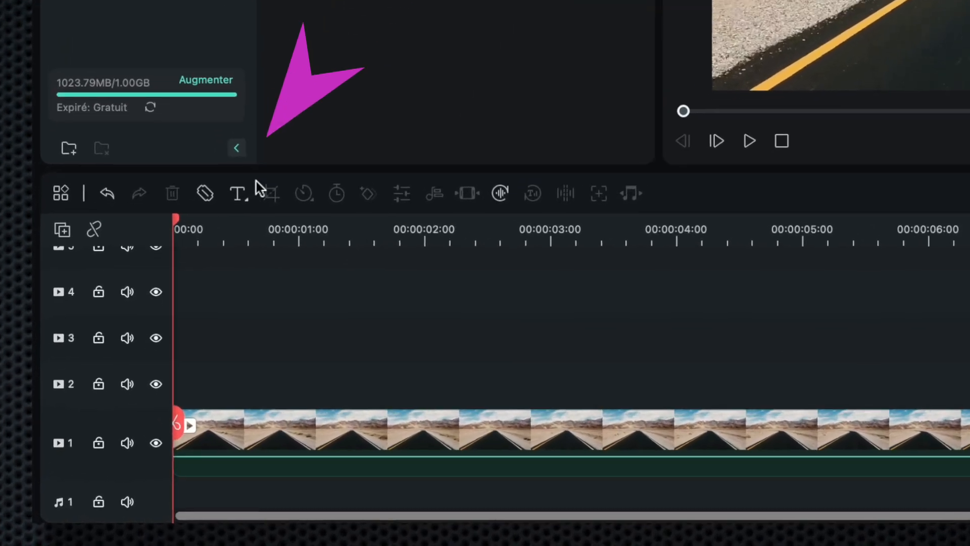
# Add a quick 3D text (Texte 3D rapide) at the start of the timeline
pyautogui.click(244, 186)
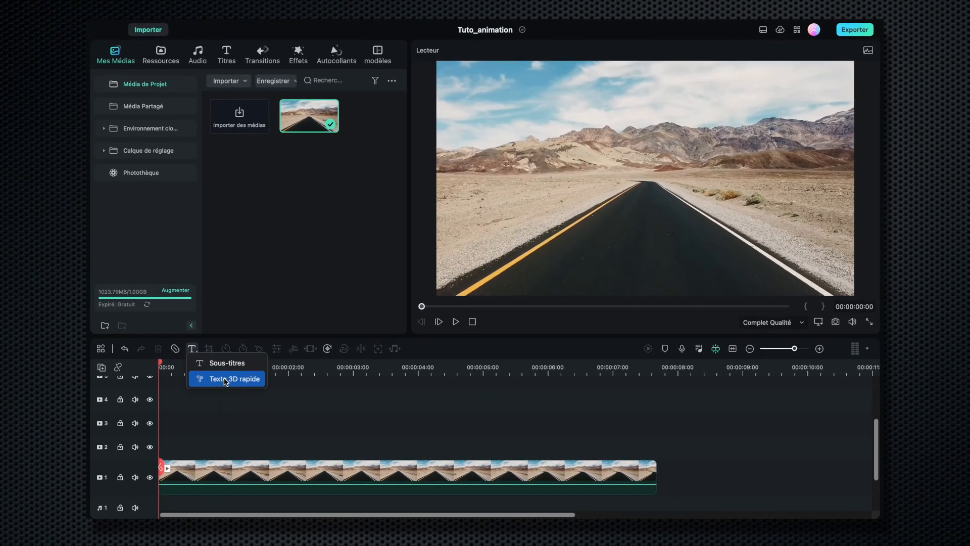
pyautogui.click(226, 379)
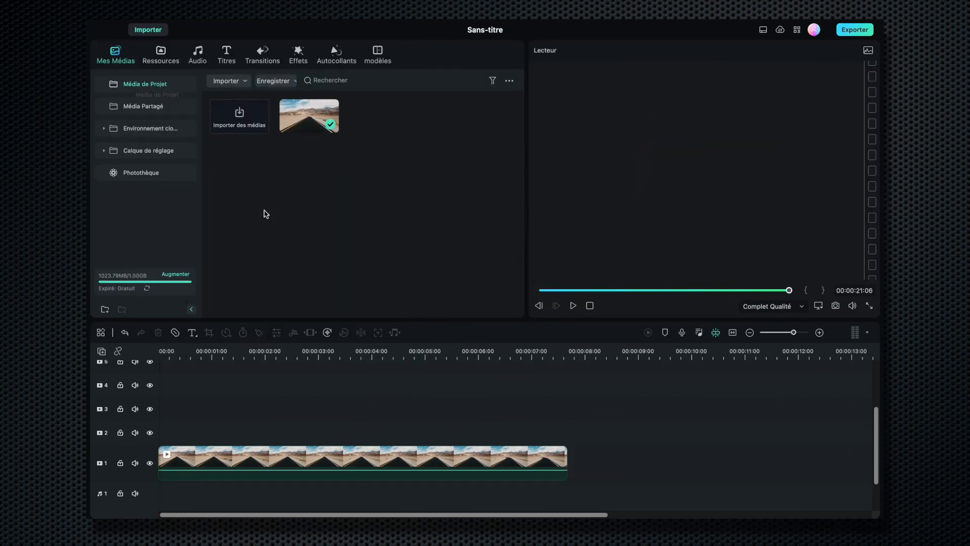
# Browse the 3D titles (Titres 3D) and filter them to the free ones (Gratuit)
pyautogui.click(227, 53)
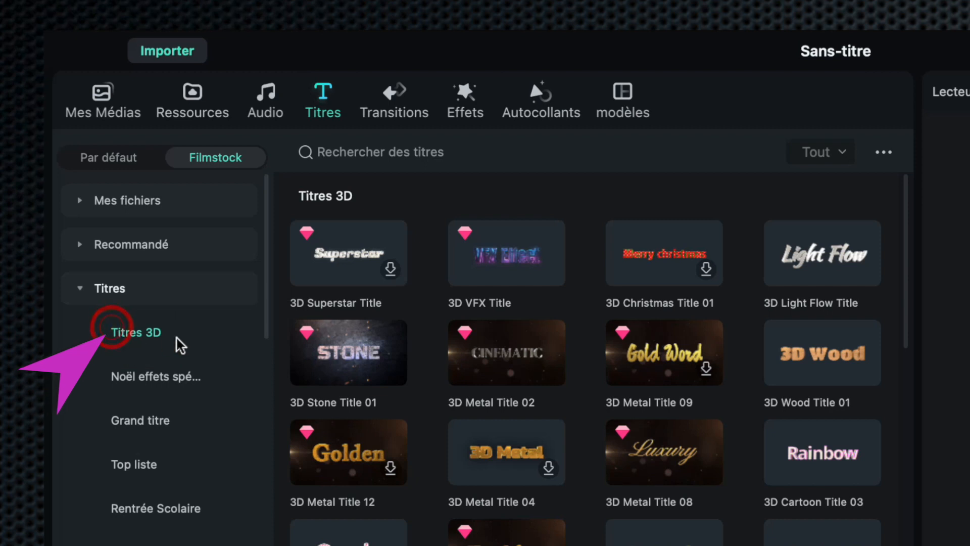
pyautogui.click(840, 155)
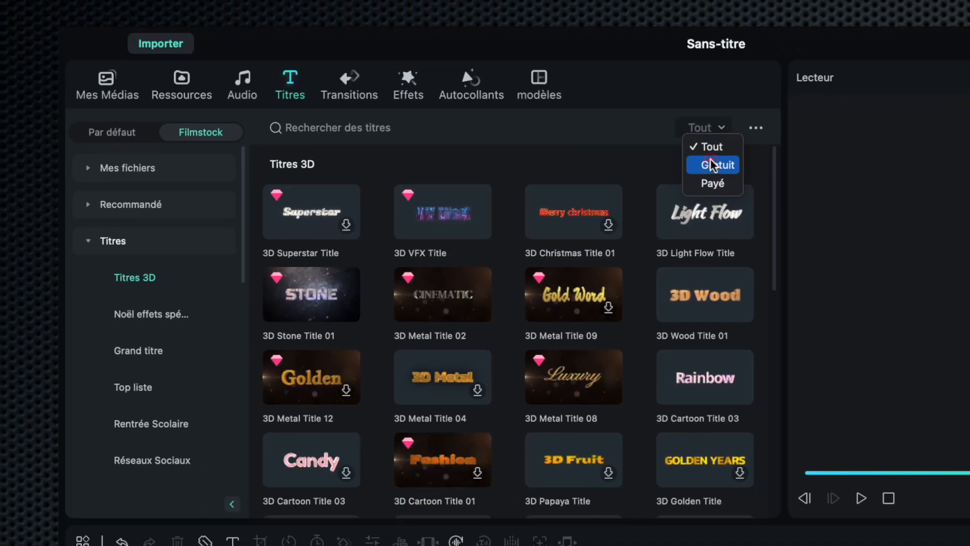
pyautogui.click(839, 196)
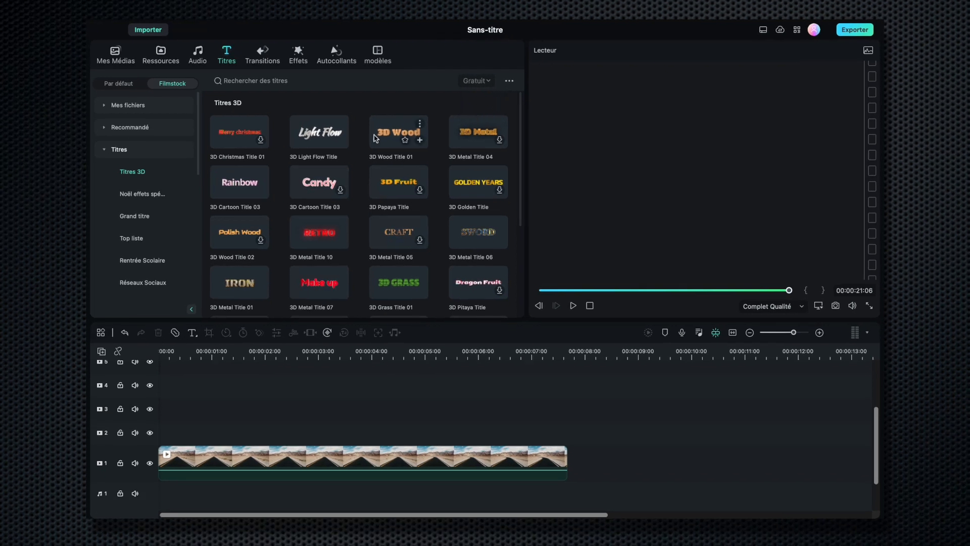
# Preview the 3D Light Flow Title, then download 3D Metal Title 04 and place it on the timeline above the road clip
pyautogui.click(318, 128)
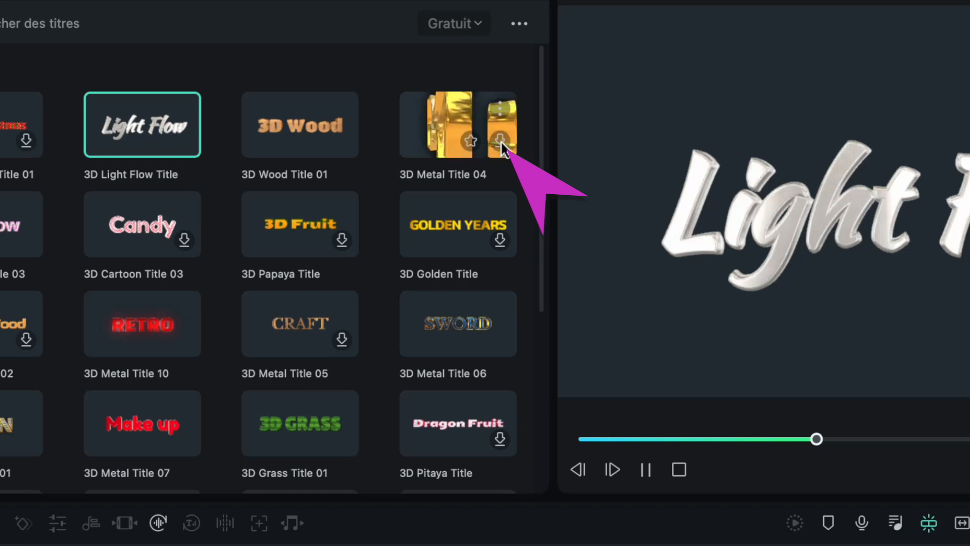
pyautogui.click(500, 143)
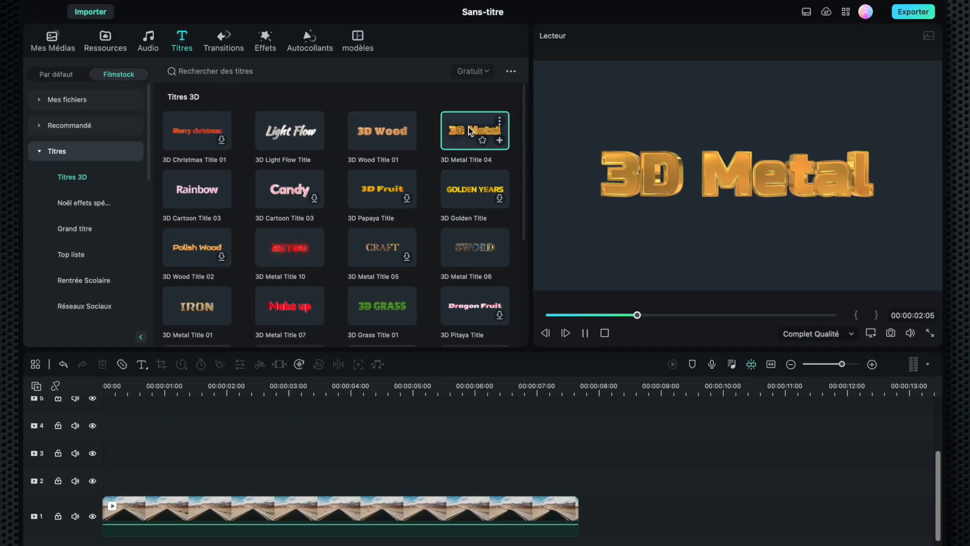
pyautogui.moveTo(444, 124); pyautogui.dragTo(195, 433)
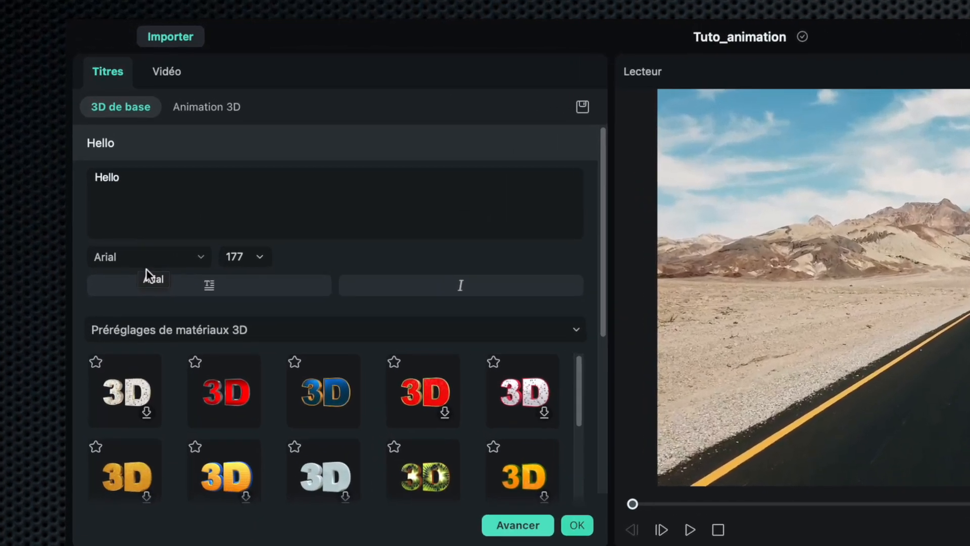
# Set the Hello title's font to Black Ops One Regular at size 150, viewing the frame at 00:00:01:08
pyautogui.click(184, 262)
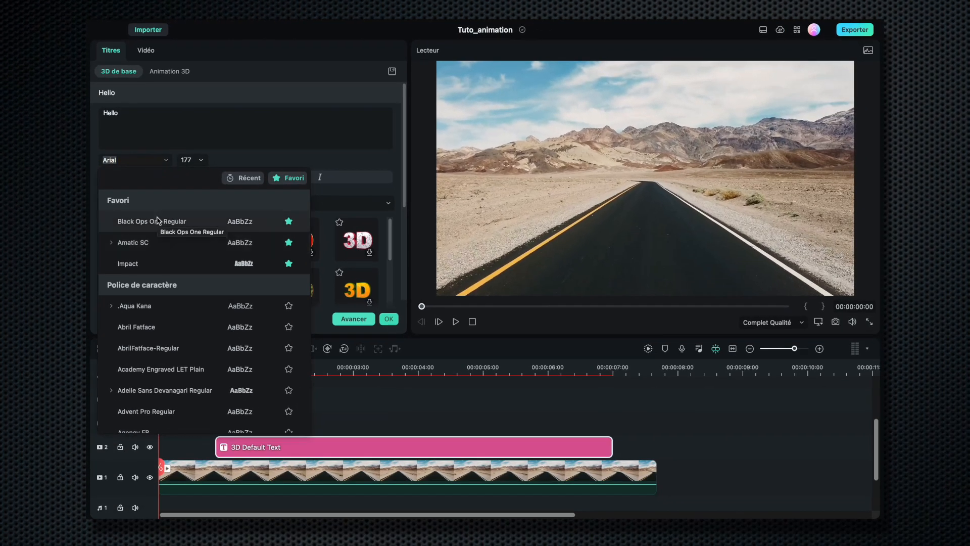
pyautogui.click(161, 238)
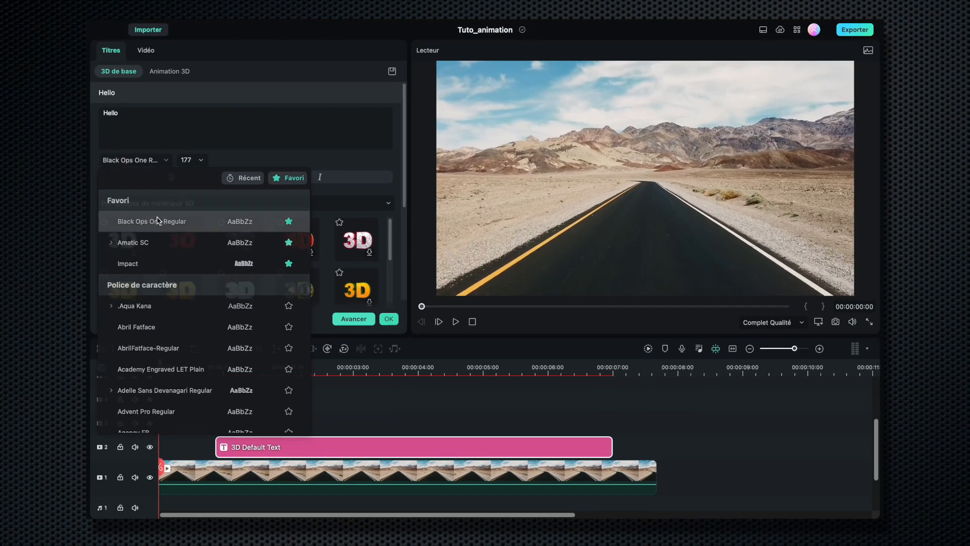
pyautogui.click(244, 370)
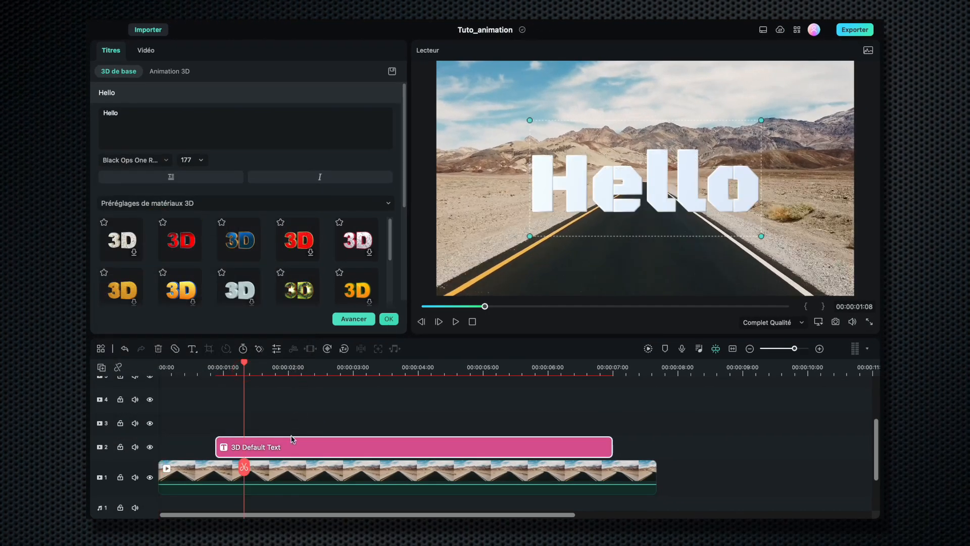
pyautogui.click(192, 160)
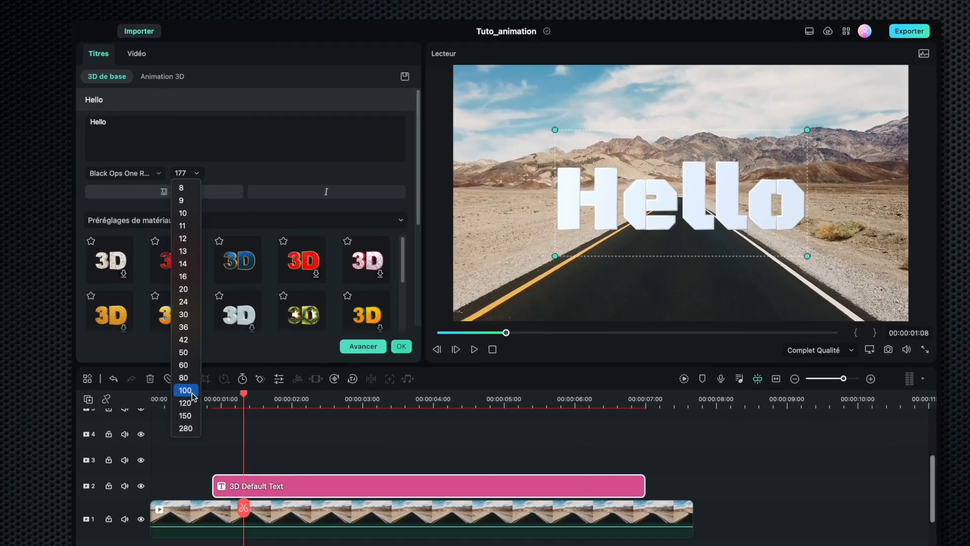
pyautogui.click(193, 380)
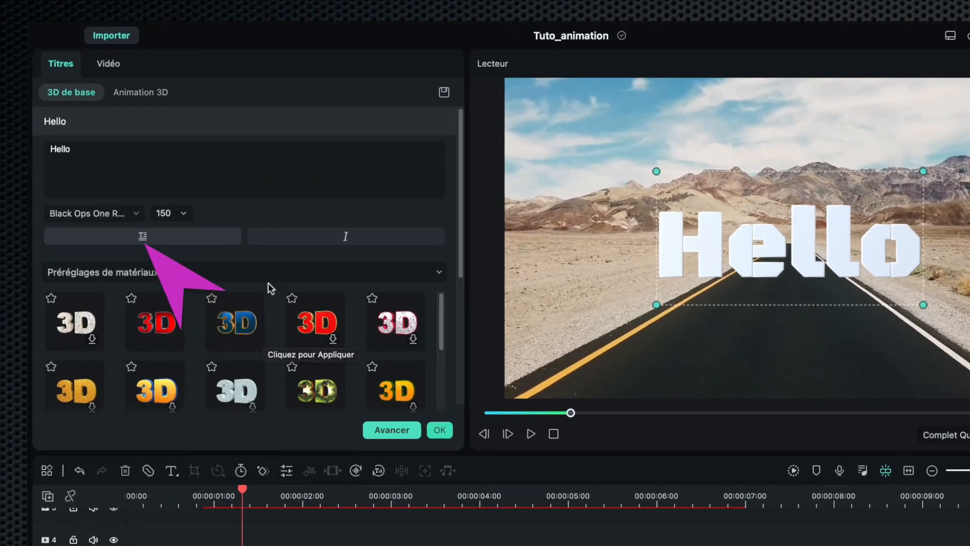
# Toggle the Hello title's text orientation on and off, and make the text italic
pyautogui.click(167, 238)
pyautogui.click(145, 238)
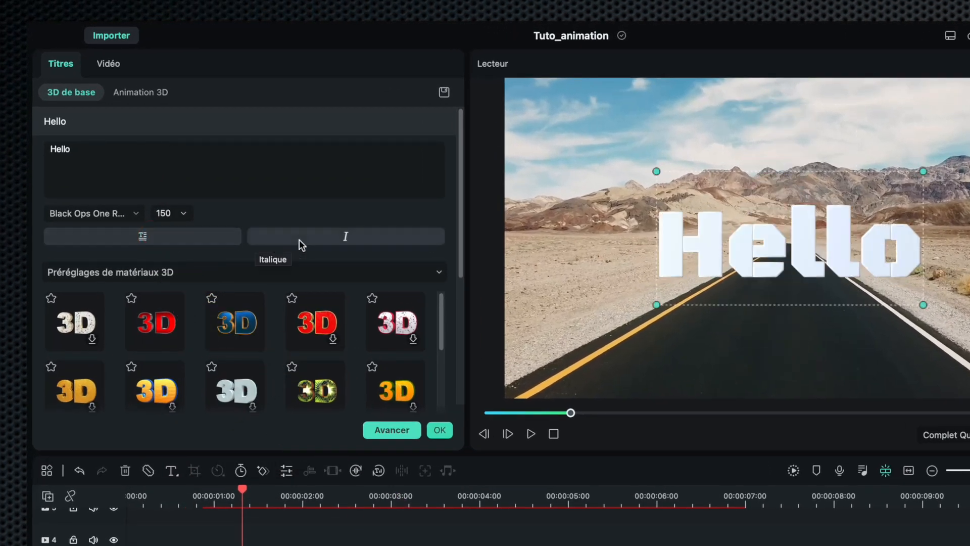
pyautogui.click(325, 237)
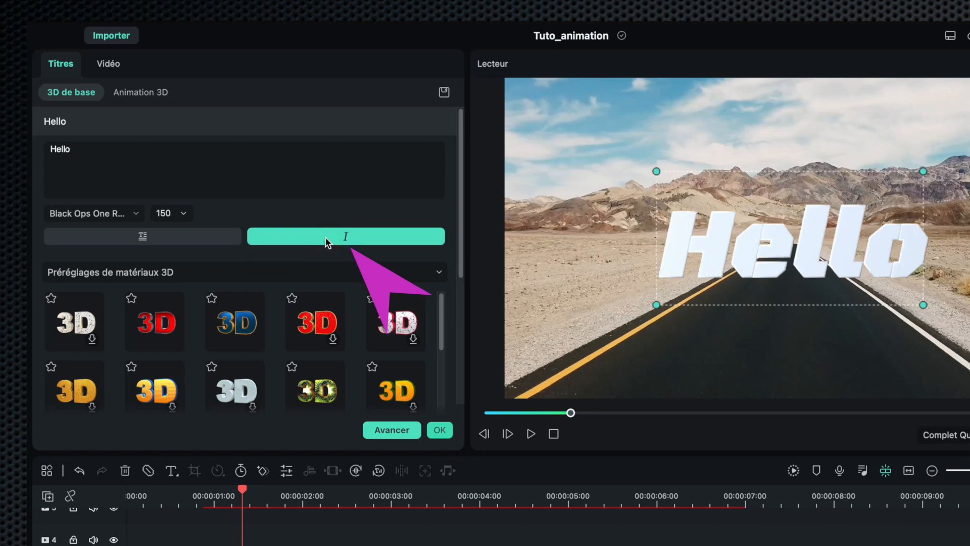
# Apply the black 3D material preset with red edges to the Hello title and mark it as a favourite
pyautogui.click(149, 273)
pyautogui.click(150, 273)
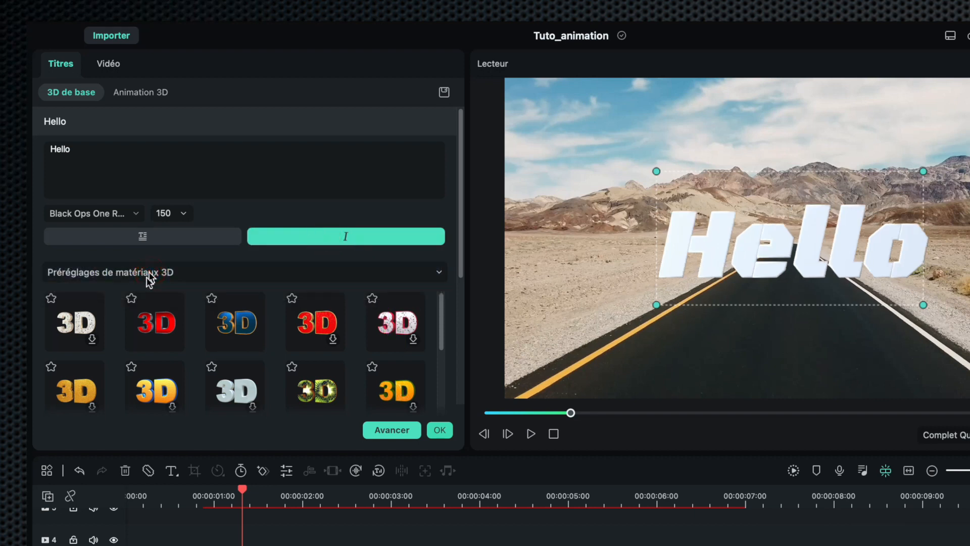
pyautogui.scroll(-5, 313, 319)
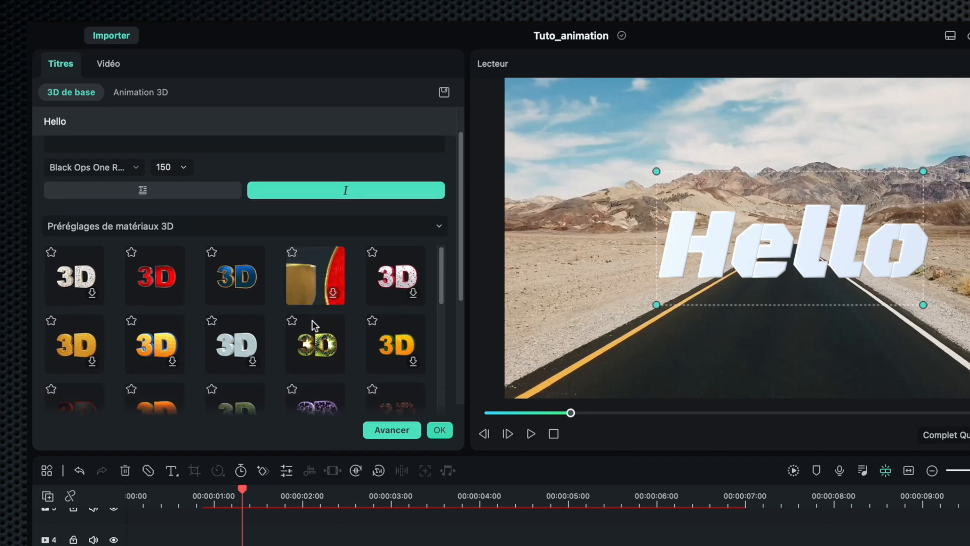
pyautogui.scroll(-3, 311, 320)
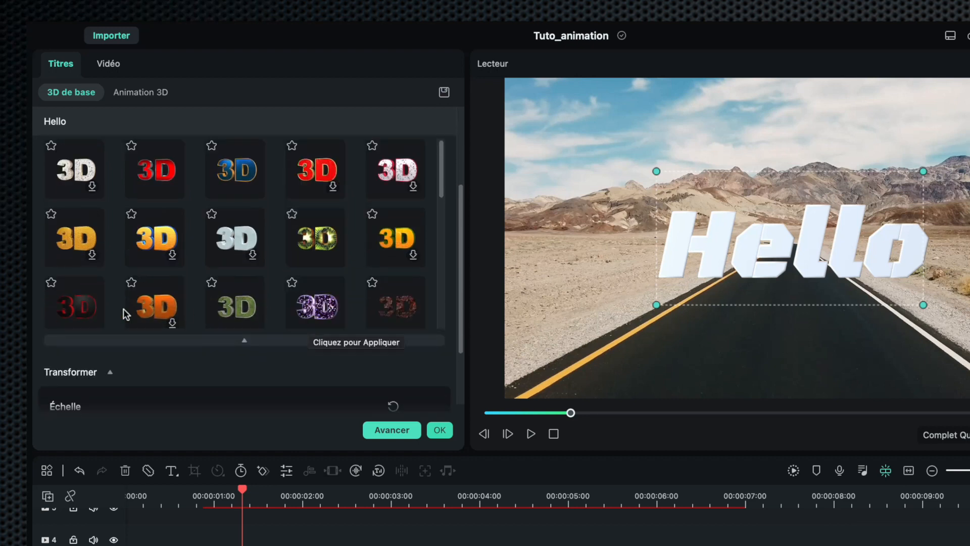
pyautogui.click(54, 287)
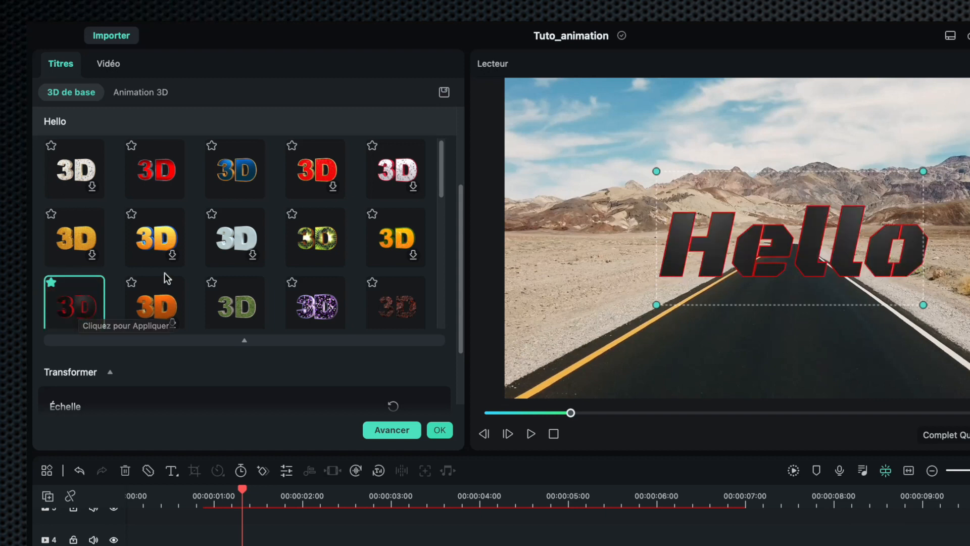
# Show only the favourite 3D material presets (Favori), then return to the full preset list
pyautogui.moveTo(461, 200); pyautogui.dragTo(461, 152)
pyautogui.click(161, 219)
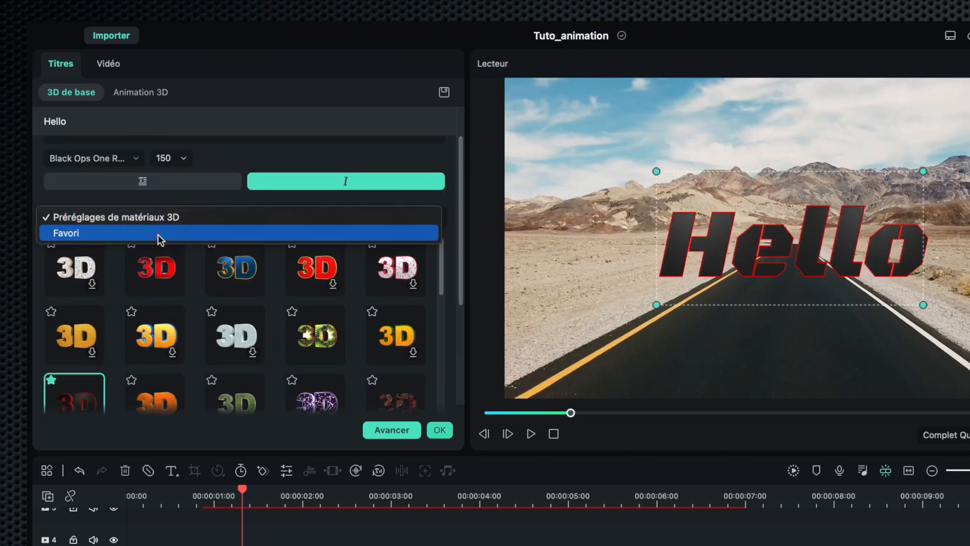
pyautogui.click(157, 233)
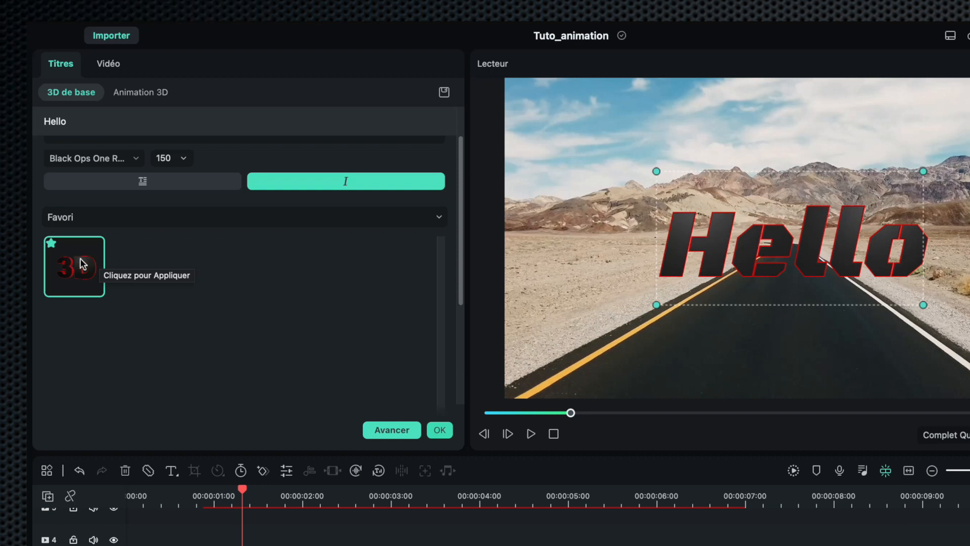
pyautogui.click(193, 217)
pyautogui.click(195, 250)
# Set the Hello title's scale to 52% and its position to X -2 px, Y -16 px
pyautogui.scroll(-10, 242, 268)
pyautogui.moveTo(459, 259); pyautogui.dragTo(459, 358)
pyautogui.moveTo(137, 247)
pyautogui.mouseDown()
pyautogui.moveTo(169, 246)
pyautogui.moveTo(138, 248)
pyautogui.mouseUp()
pyautogui.moveTo(198, 282); pyautogui.dragTo(167, 278)
pyautogui.moveTo(308, 284); pyautogui.dragTo(295, 283)
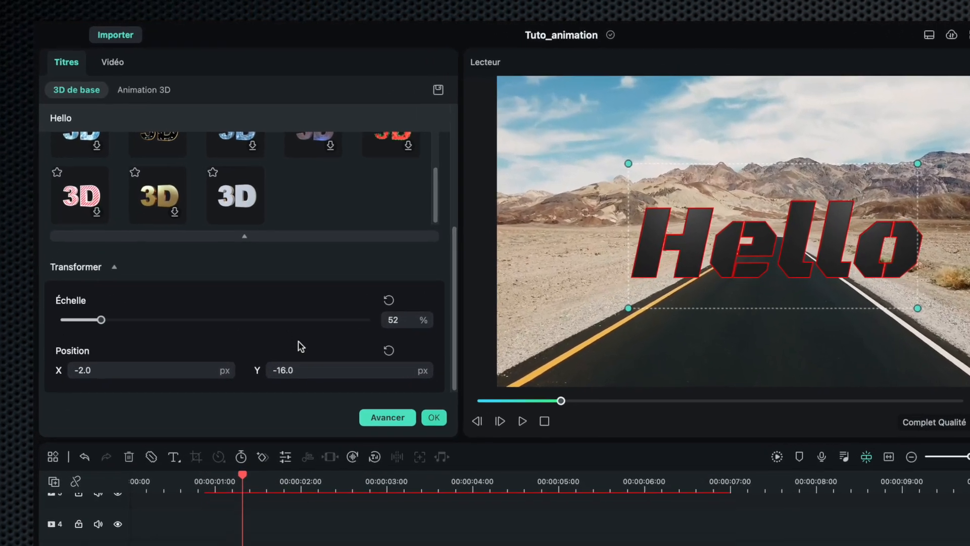
# Examine the 3D entry and exit animations available for the Hello title
pyautogui.scroll(3, 286, 260)
pyautogui.scroll(5, 300, 353)
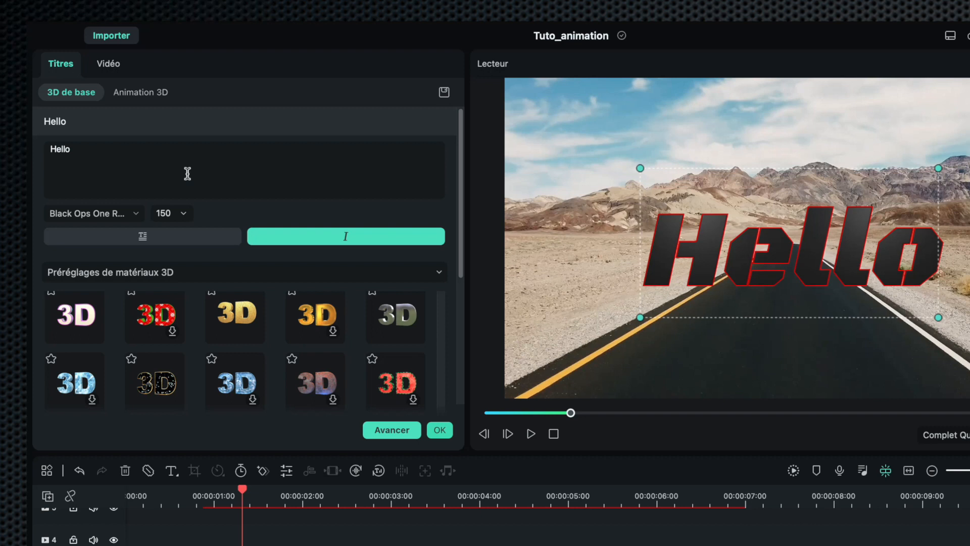
pyautogui.click(142, 92)
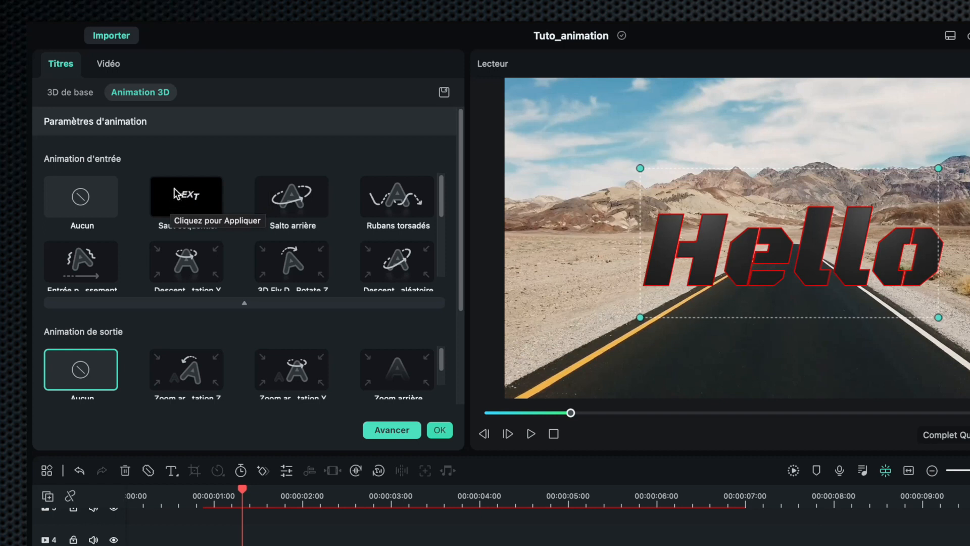
pyautogui.scroll(-3, 174, 188)
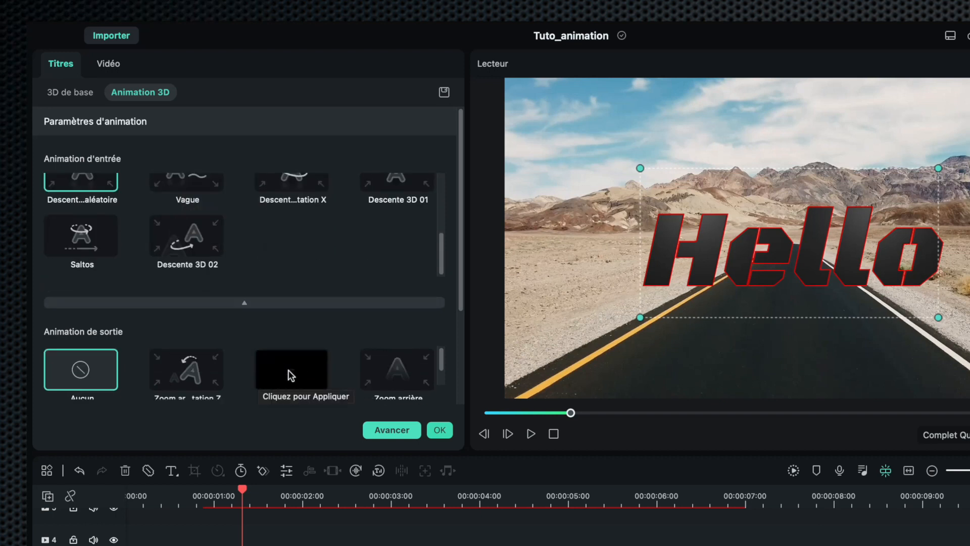
# Scale the title clip to 108% in its video settings, and try a 7° rotation before resetting it to 0°
pyautogui.click(108, 64)
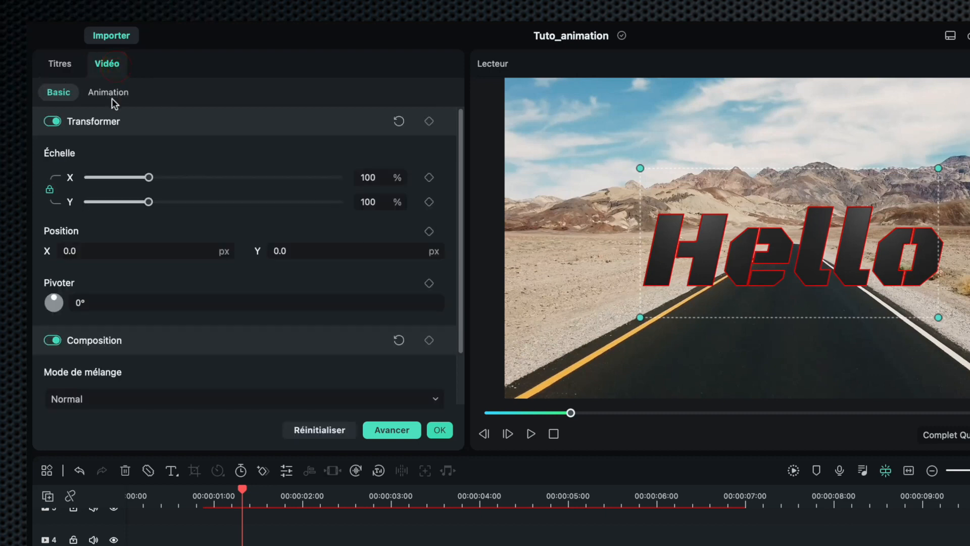
pyautogui.moveTo(149, 178); pyautogui.dragTo(153, 177)
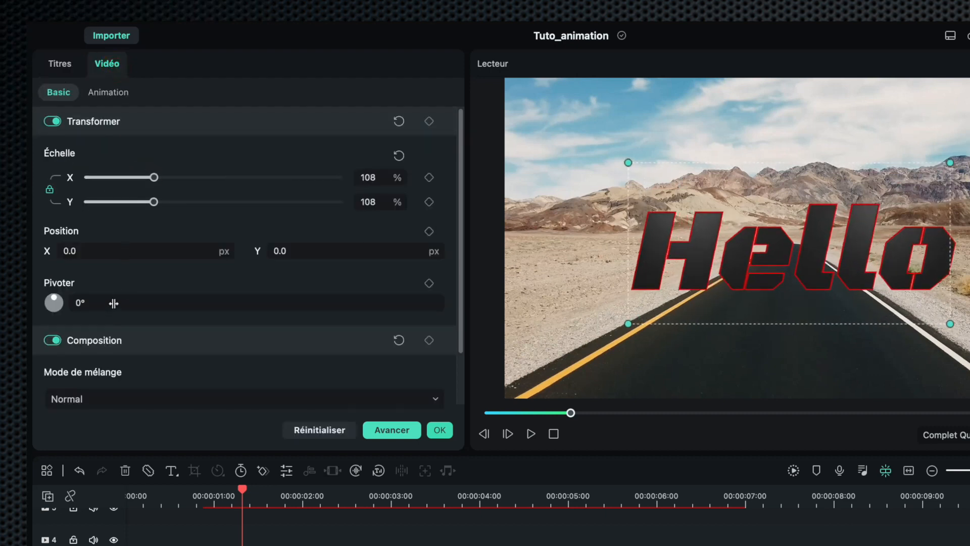
pyautogui.moveTo(113, 303)
pyautogui.mouseDown()
pyautogui.moveTo(176, 306)
pyautogui.moveTo(76, 302)
pyautogui.moveTo(115, 302)
pyautogui.mouseUp()
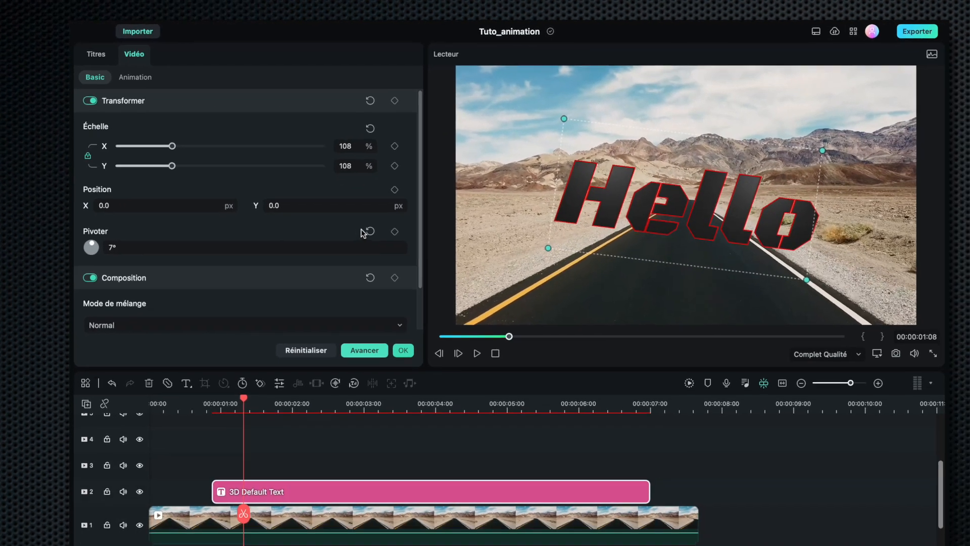
pyautogui.click(369, 232)
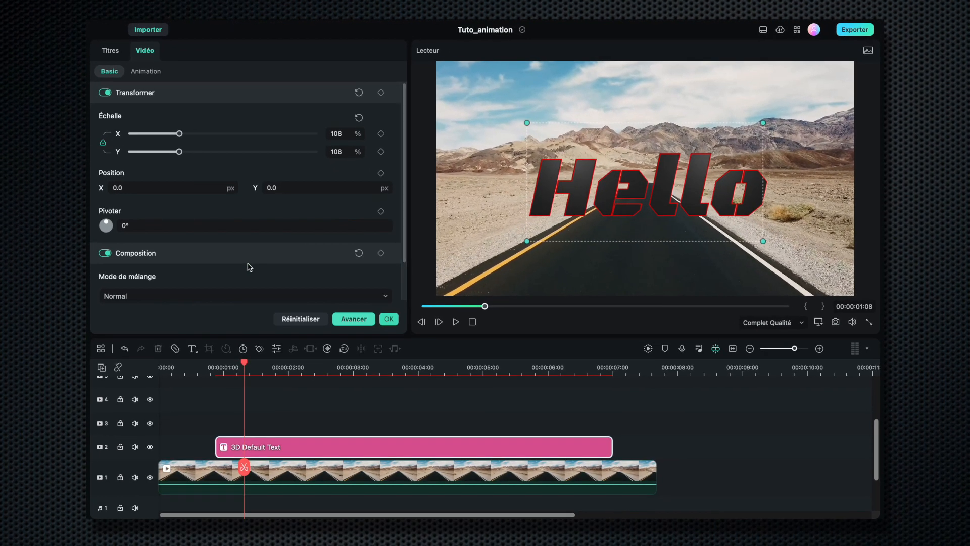
# Preview the title clip's blend modes, such as Exclusion, over the road footage
pyautogui.scroll(-3, 249, 294)
pyautogui.click(248, 247)
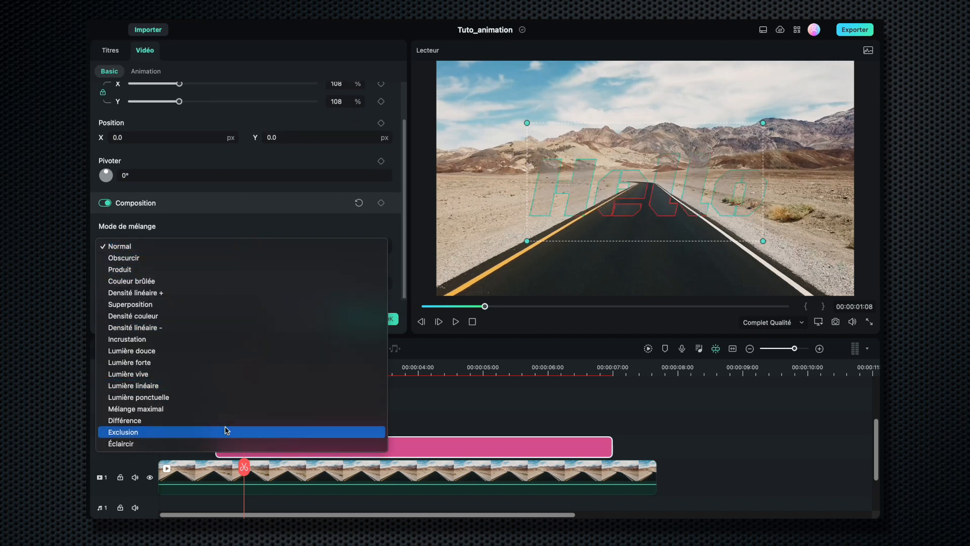
pyautogui.click(225, 283)
pyautogui.moveTo(345, 283); pyautogui.dragTo(399, 296)
pyautogui.click(277, 246)
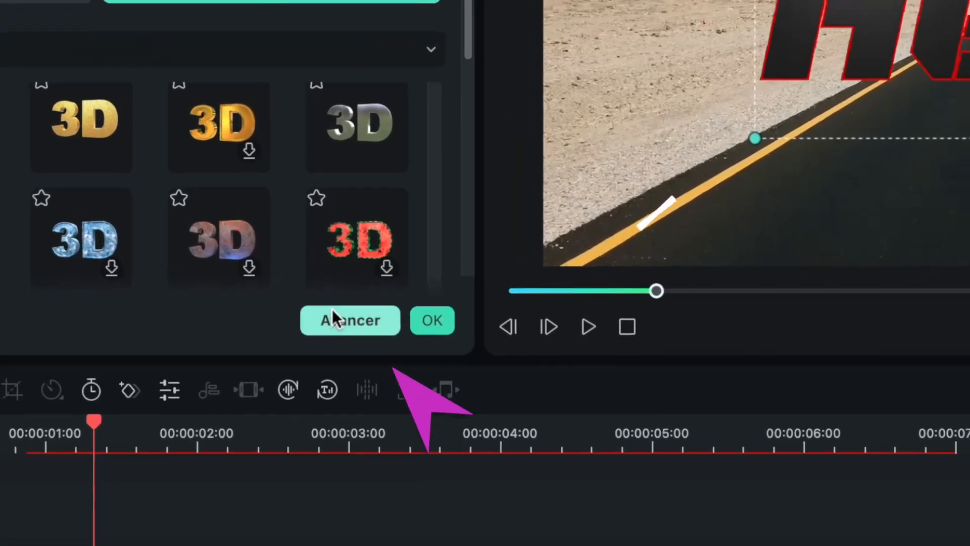
# In the advanced title editor, position the title at the top centre of the frame and replace its text with ON THE ROAD
pyautogui.click(333, 314)
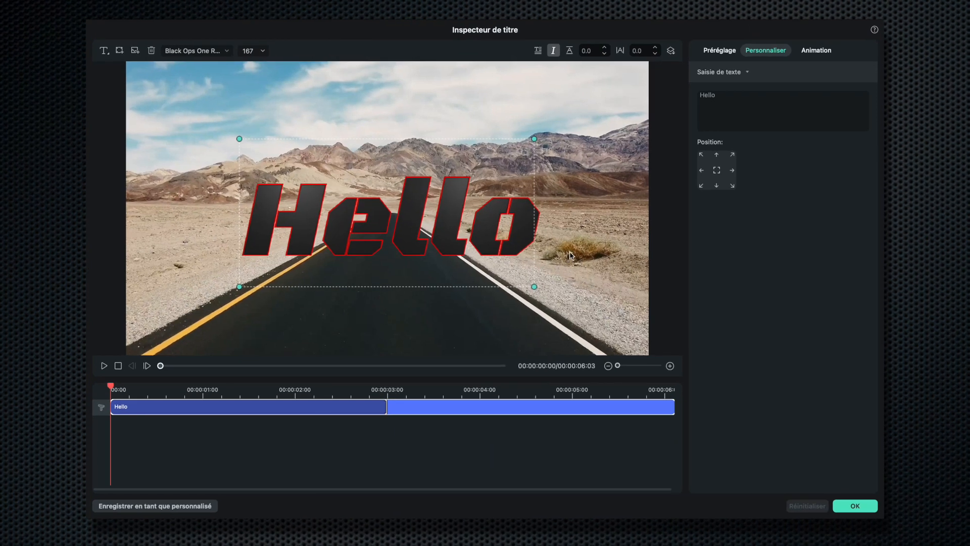
pyautogui.click(718, 155)
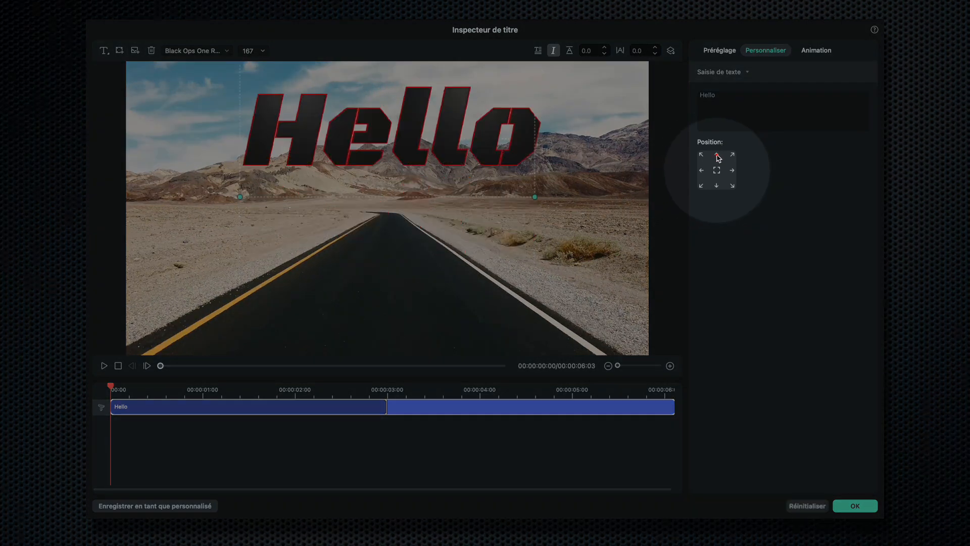
pyautogui.tripleClick(727, 100)
pyautogui.write('ON THE ROAD')
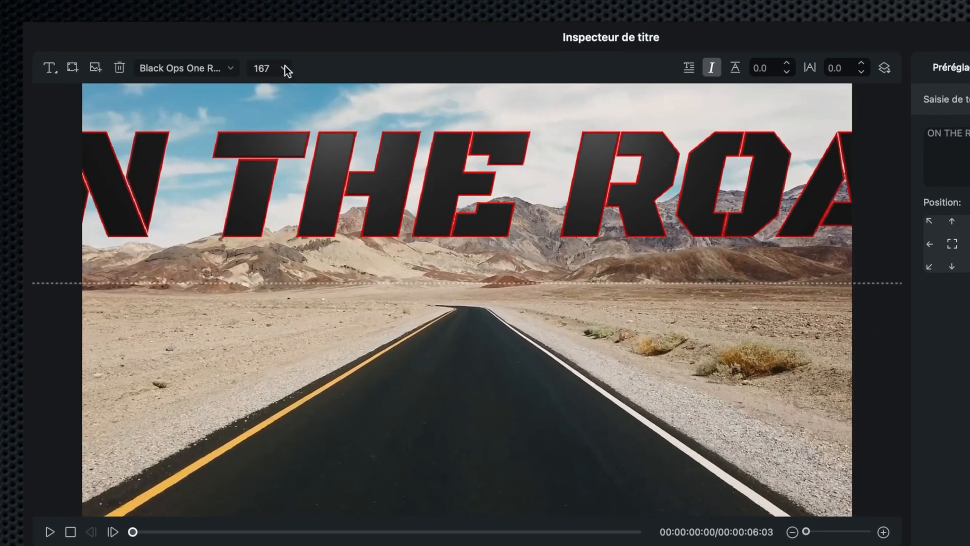
# Set the ON THE ROAD title's font size to 100 and raise it to the top of the frame
pyautogui.click(263, 49)
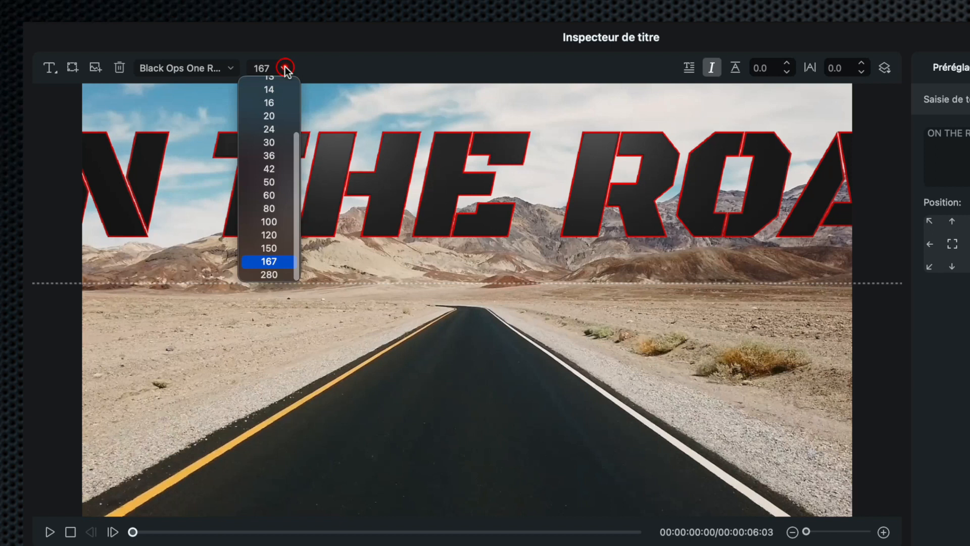
pyautogui.click(269, 222)
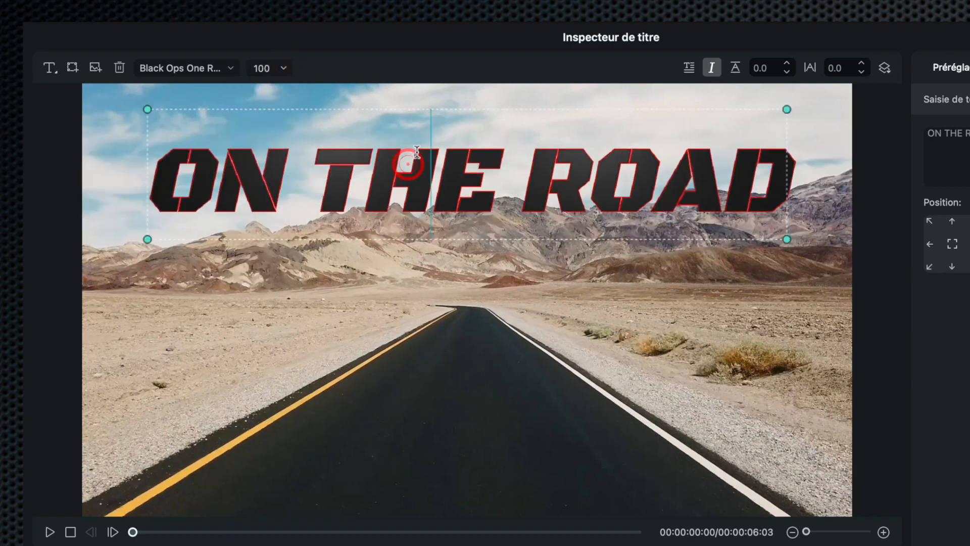
pyautogui.moveTo(461, 110); pyautogui.dragTo(462, 67)
# Try adding a second quick 3D text to the title, and delete it
pyautogui.click(48, 68)
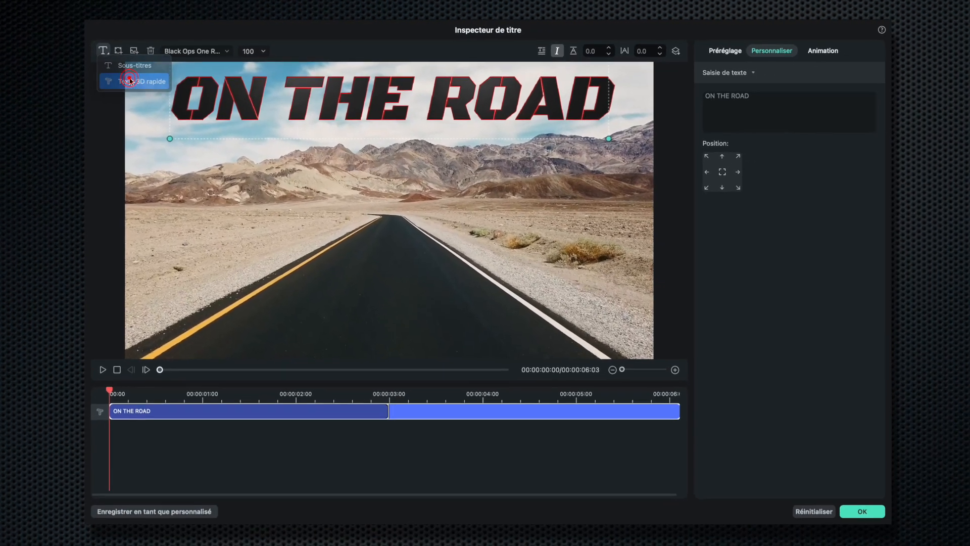
pyautogui.click(108, 110)
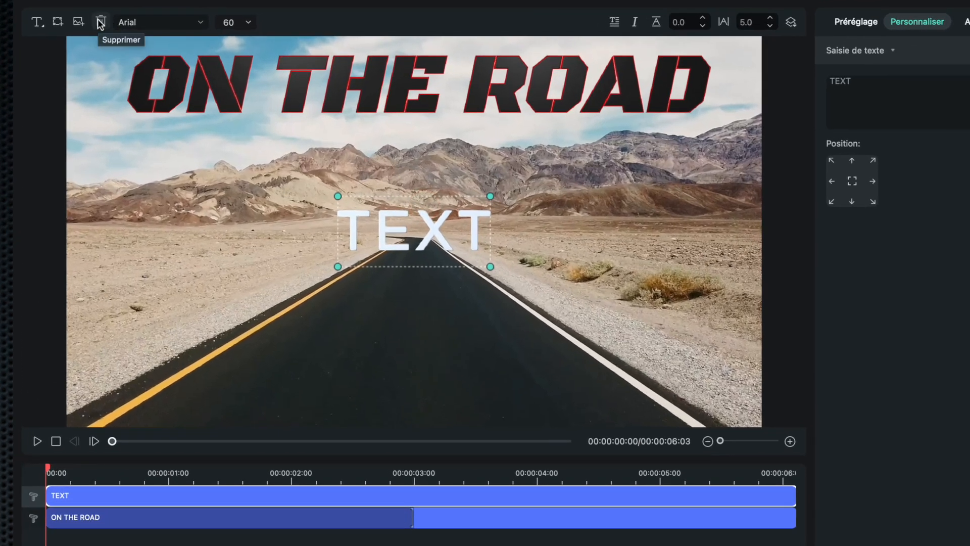
pyautogui.click(100, 22)
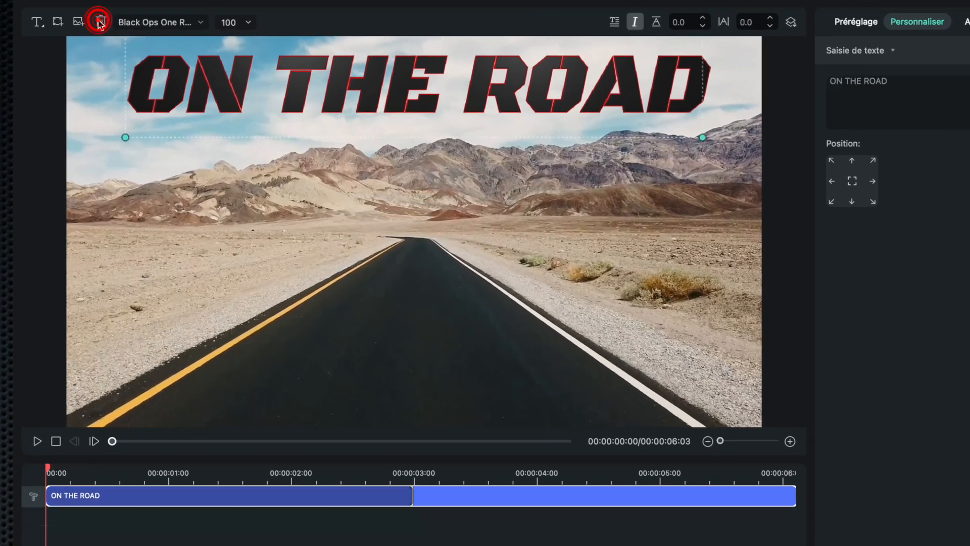
# Try the title's vertical text orientation, and add AGAIN as a second line with the title moved towards the middle of the frame
pyautogui.click(613, 22)
pyautogui.click(613, 22)
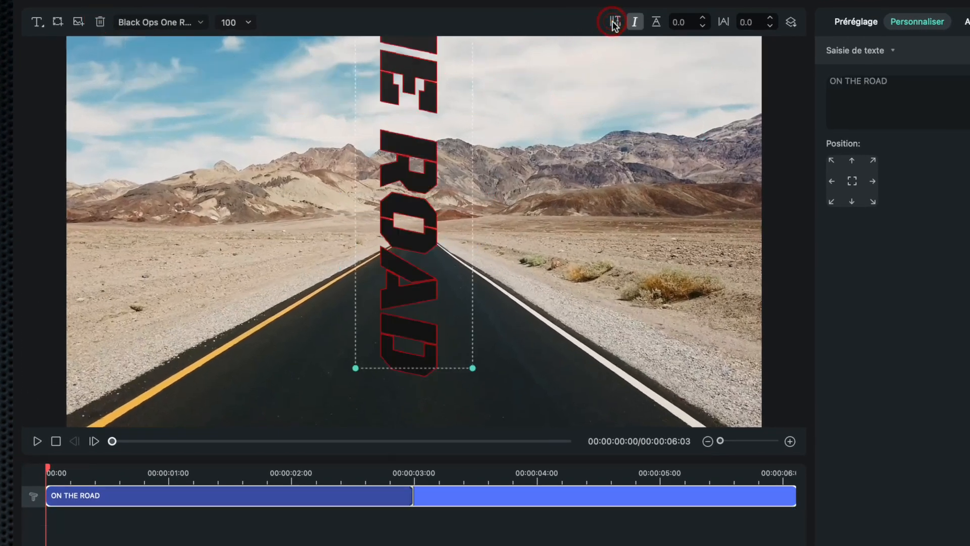
pyautogui.press('Return')
pyautogui.write('AGAIN')
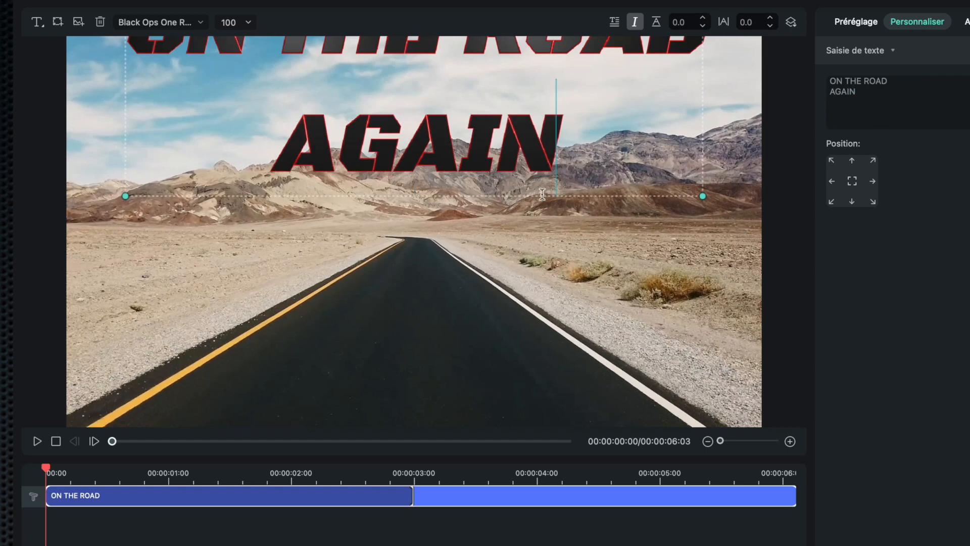
pyautogui.moveTo(539, 189); pyautogui.dragTo(540, 317)
# Set the line spacing of the two-line title to -24.0
pyautogui.click(704, 19)
pyautogui.click(703, 19)
pyautogui.click(703, 19)
pyautogui.click(703, 26)
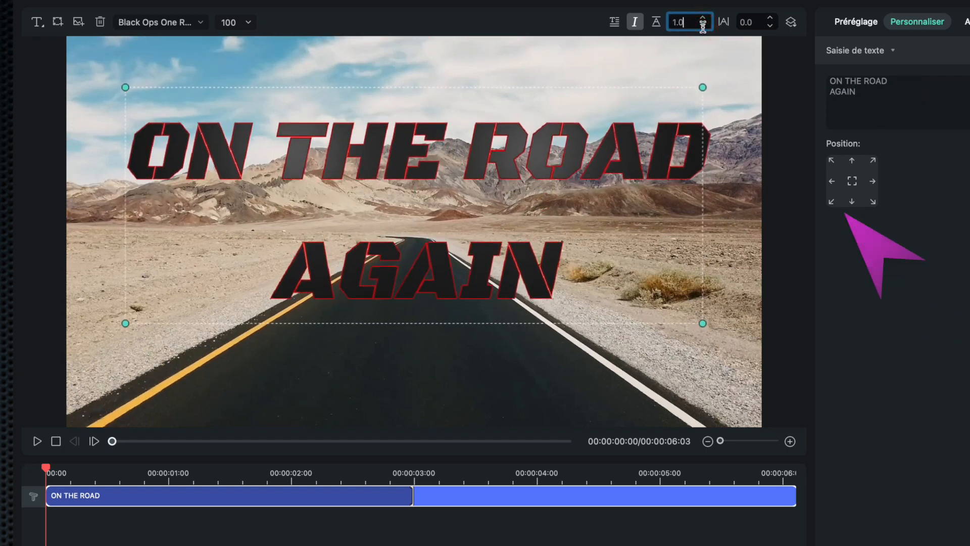
pyautogui.click(703, 26)
pyautogui.click(703, 26)
pyautogui.click(703, 26)
pyautogui.click(703, 26)
pyautogui.click(703, 26)
pyautogui.click(703, 26)
pyautogui.click(703, 26)
pyautogui.click(703, 26)
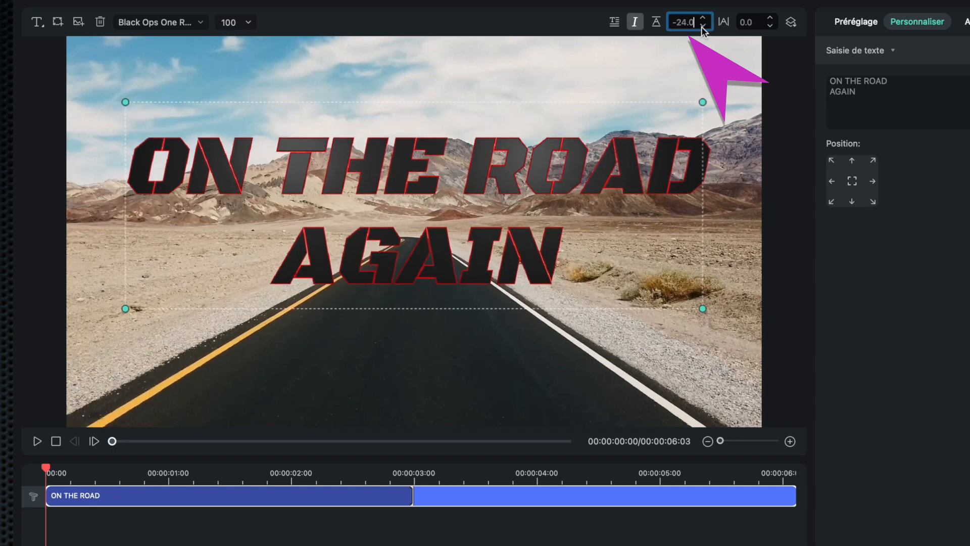
# Increase the letter spacing of the two-line title beyond 3.0
pyautogui.click(771, 19)
pyautogui.click(772, 19)
pyautogui.click(772, 19)
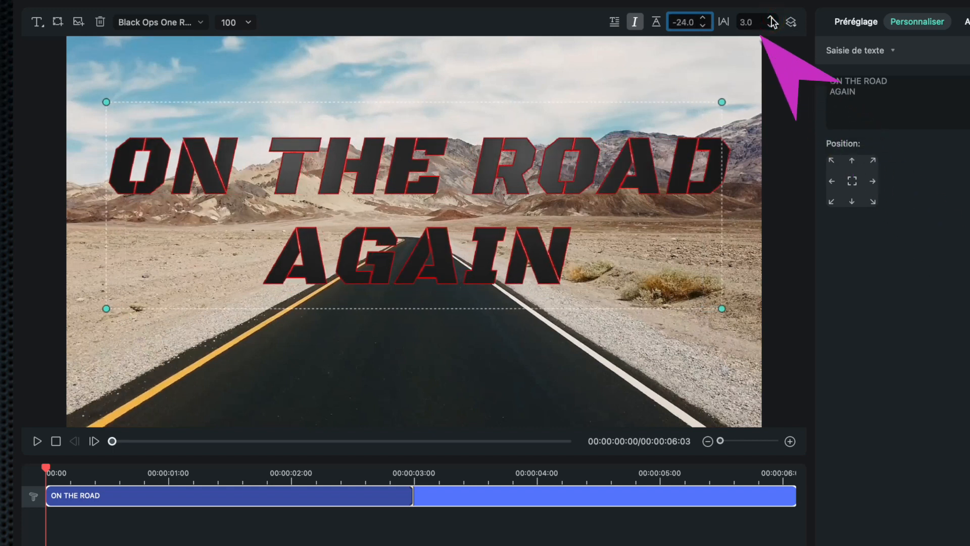
pyautogui.click(772, 19)
pyautogui.click(771, 19)
pyautogui.click(772, 19)
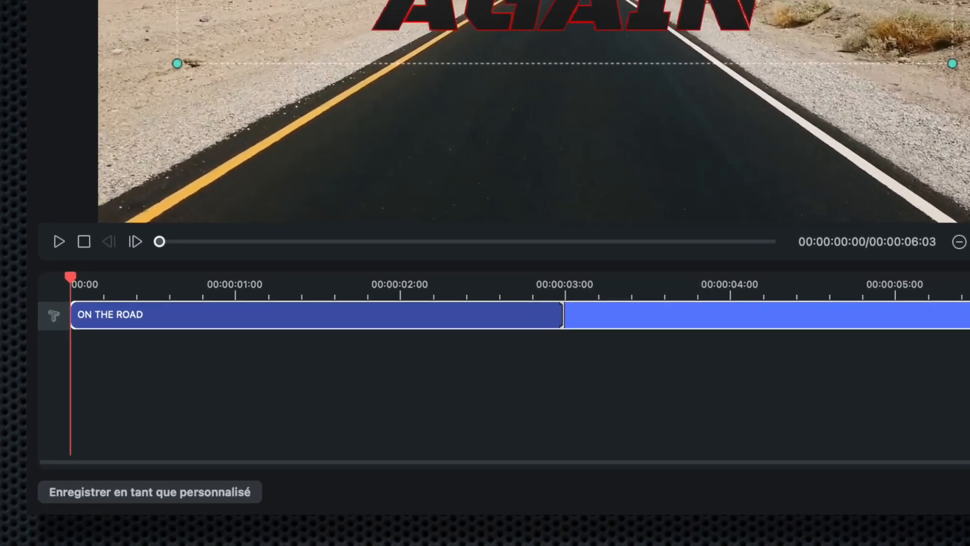
# Shorten the title's entry animation to 00:00:01:11 on its timeline and play it back
pyautogui.moveTo(561, 314); pyautogui.dragTo(312, 314)
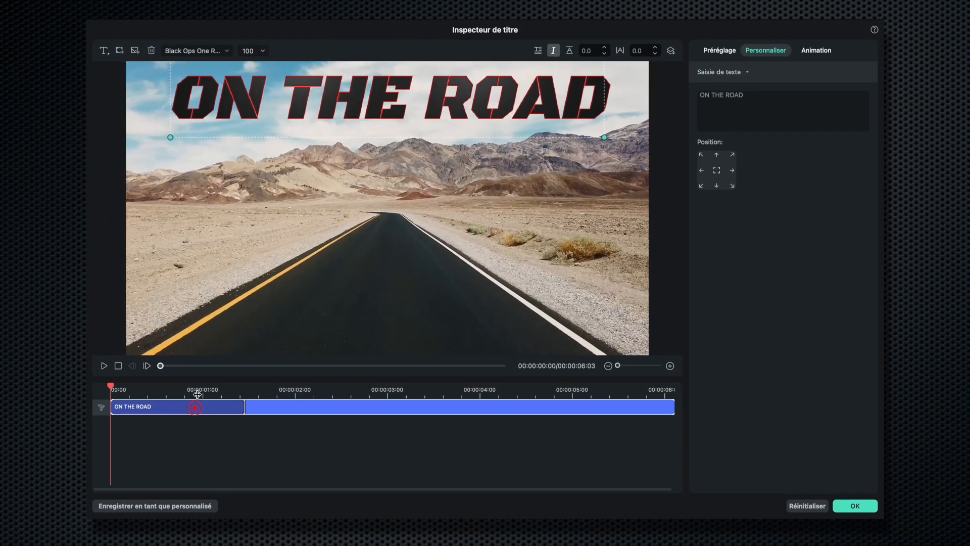
pyautogui.click(203, 376)
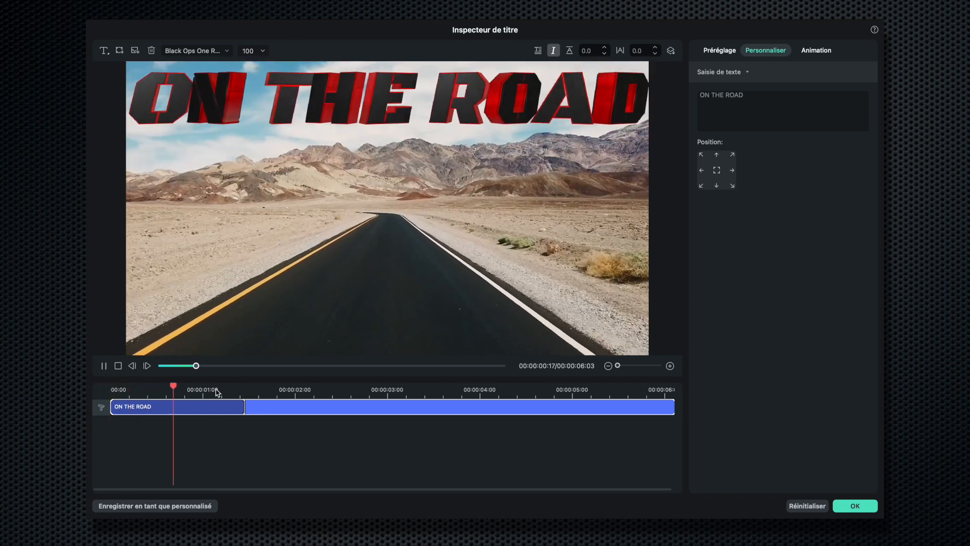
pyautogui.click(278, 390)
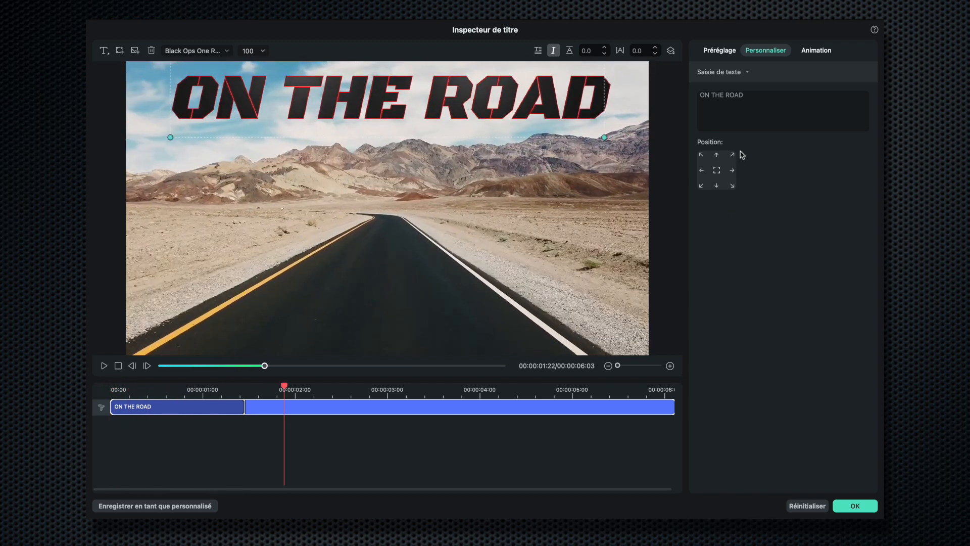
# Try title entry animations such as Salto arrière, and apply the random descent one (Descent...aléatoire) next to 3D Fly Down and Rotate Z
pyautogui.click(817, 52)
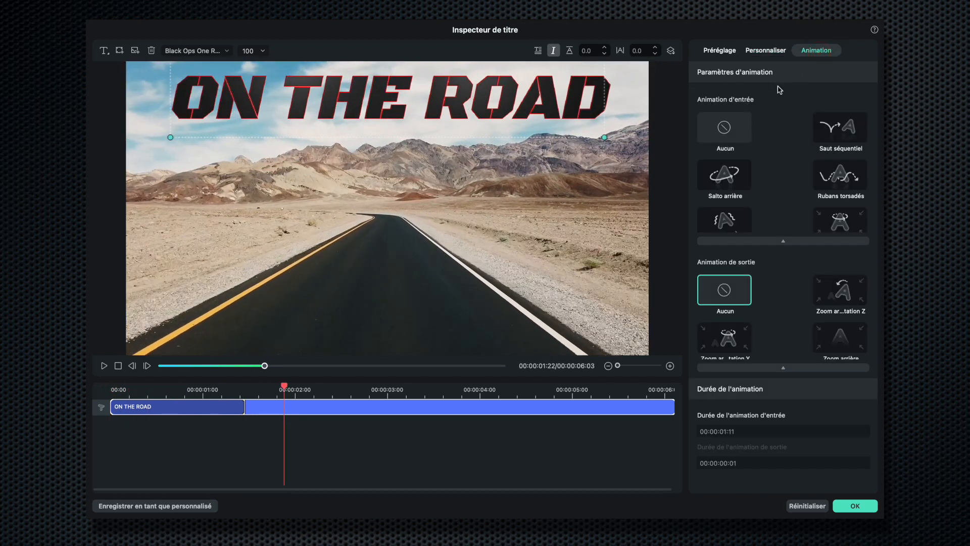
pyautogui.click(836, 130)
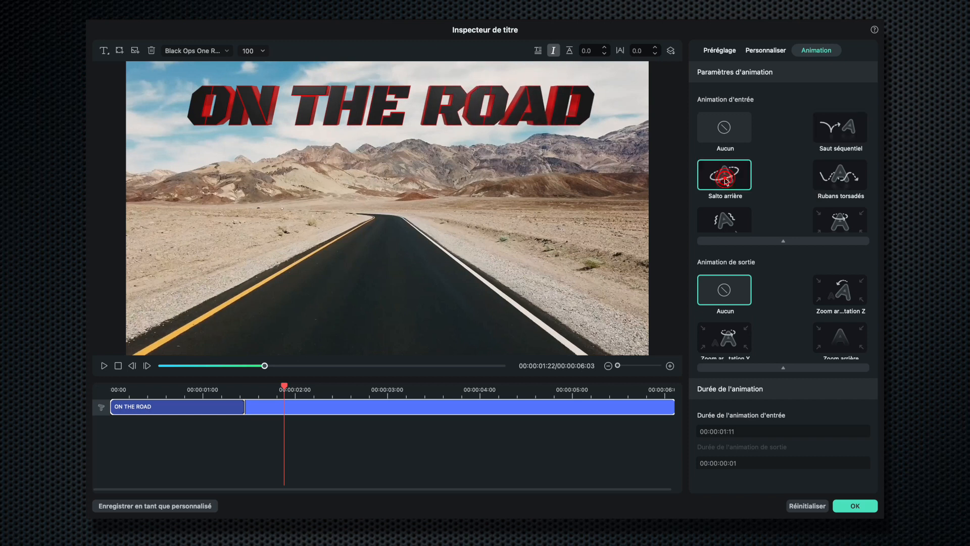
pyautogui.scroll(-3, 832, 193)
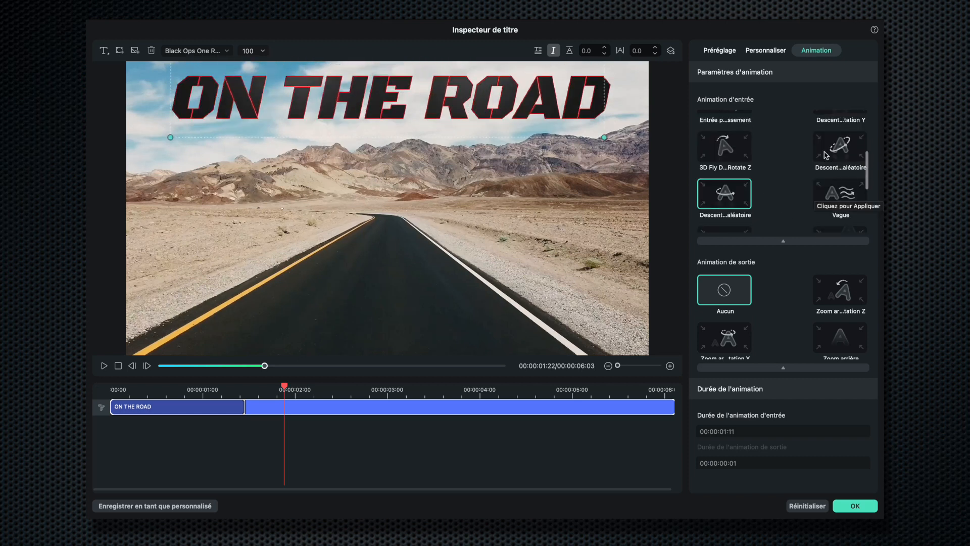
pyautogui.click(829, 175)
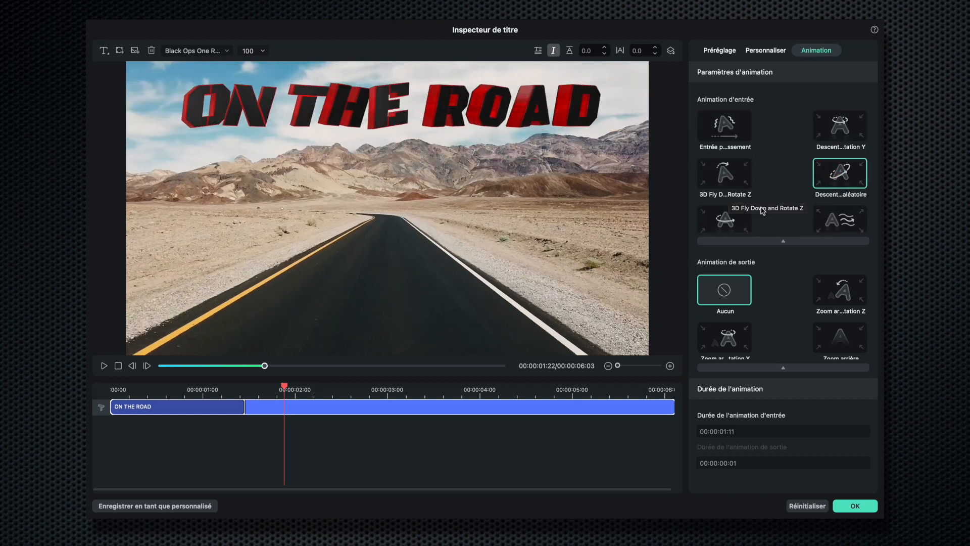
pyautogui.scroll(-1, 832, 292)
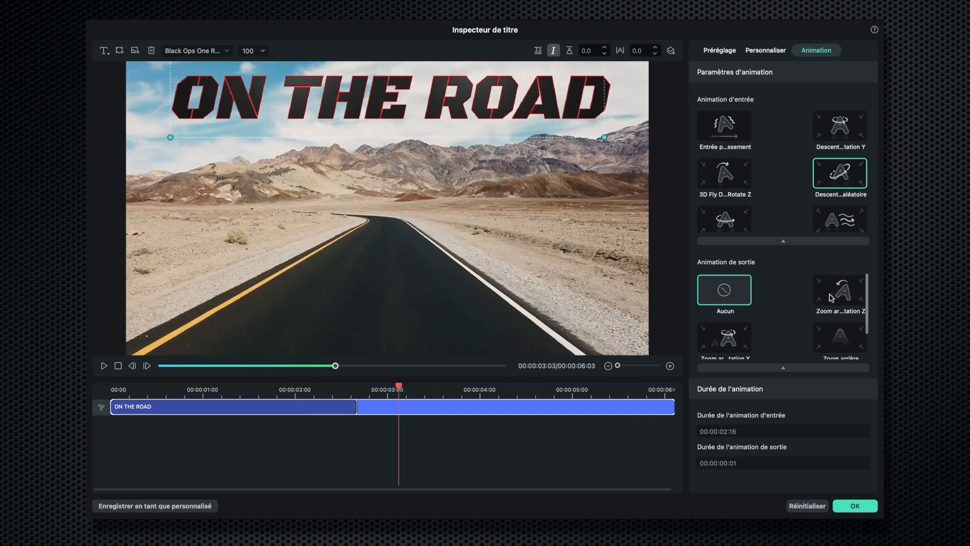
# Apply the backward zoom with Z rotation as exit animation, lasting 00:00:01:18, and play the title back from the start
pyautogui.click(832, 298)
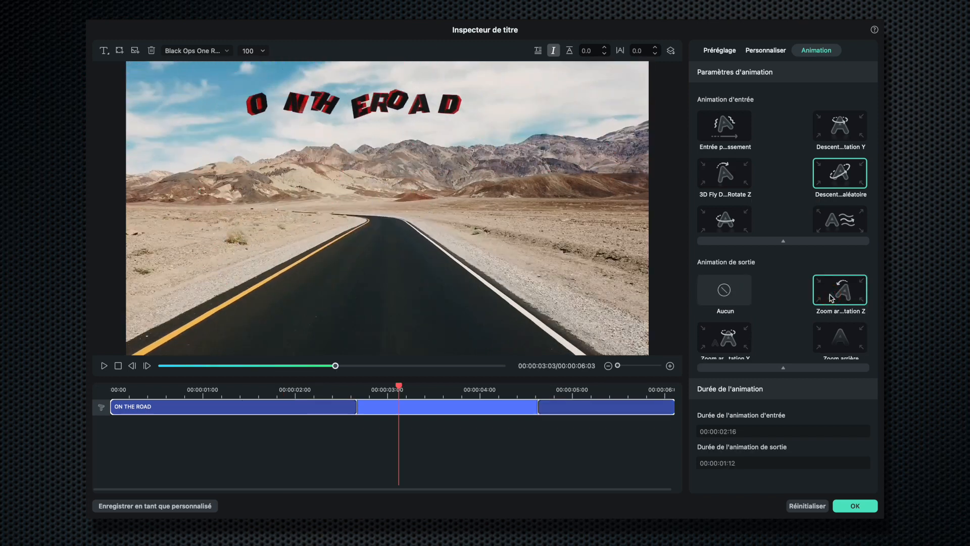
pyautogui.click(510, 388)
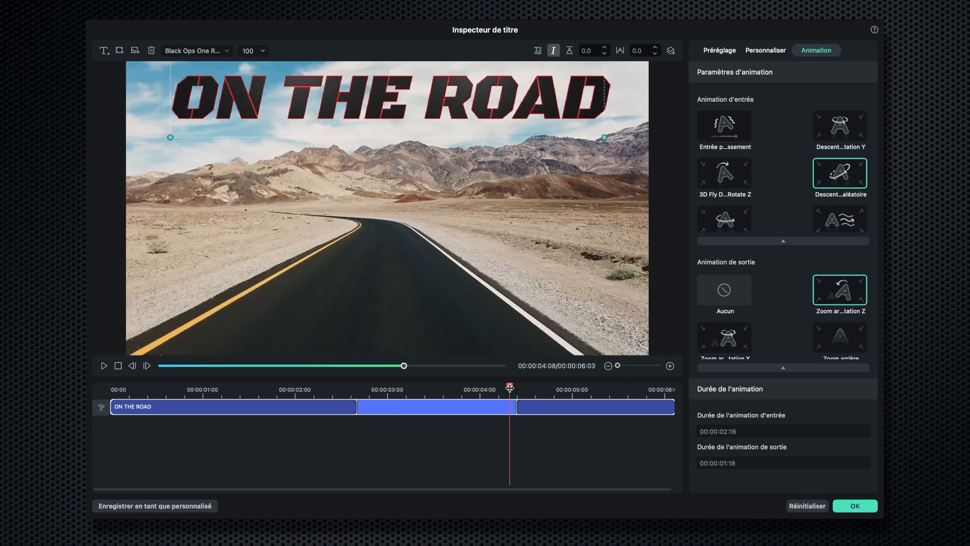
pyautogui.moveTo(495, 388); pyautogui.dragTo(105, 364)
pyautogui.click(104, 366)
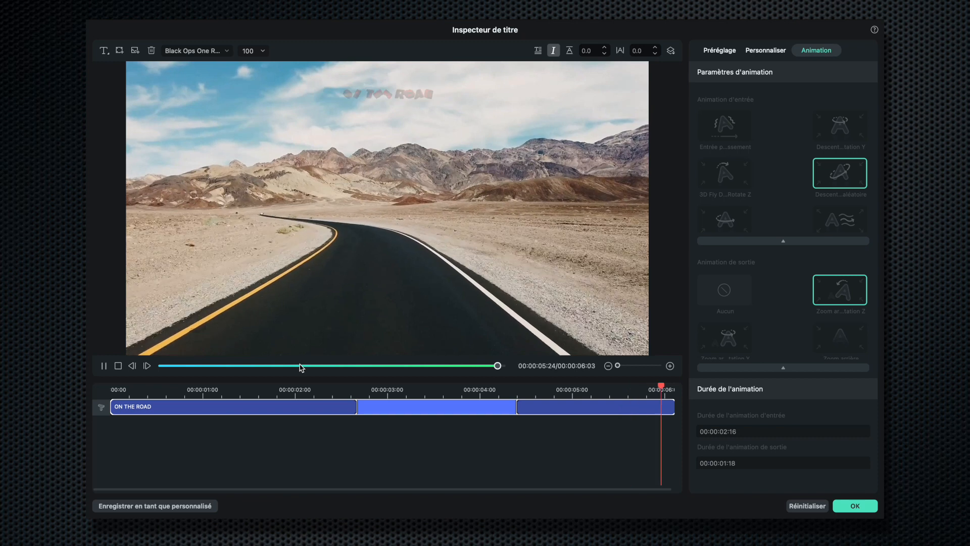
# Set the title's entry animation duration to 00:00:03:00
pyautogui.click(739, 427)
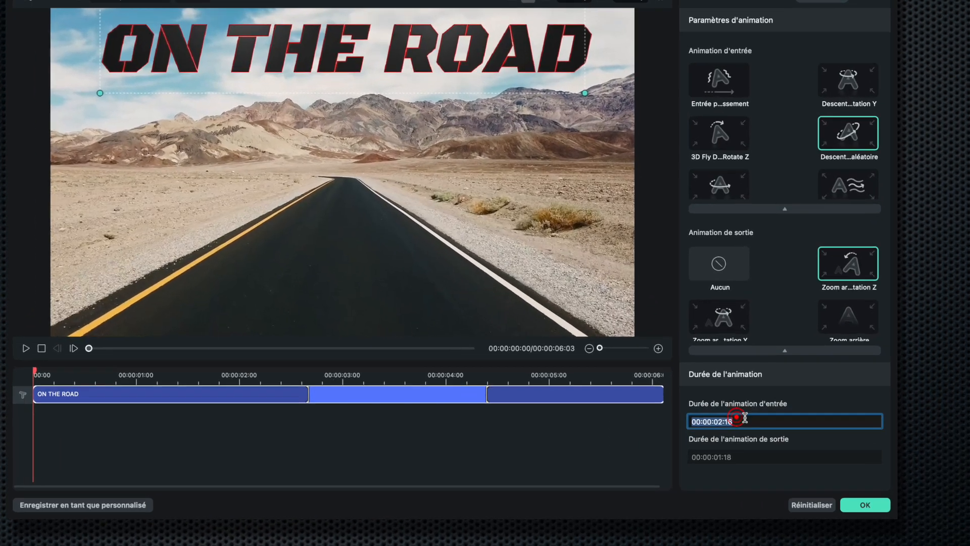
pyautogui.click(725, 431)
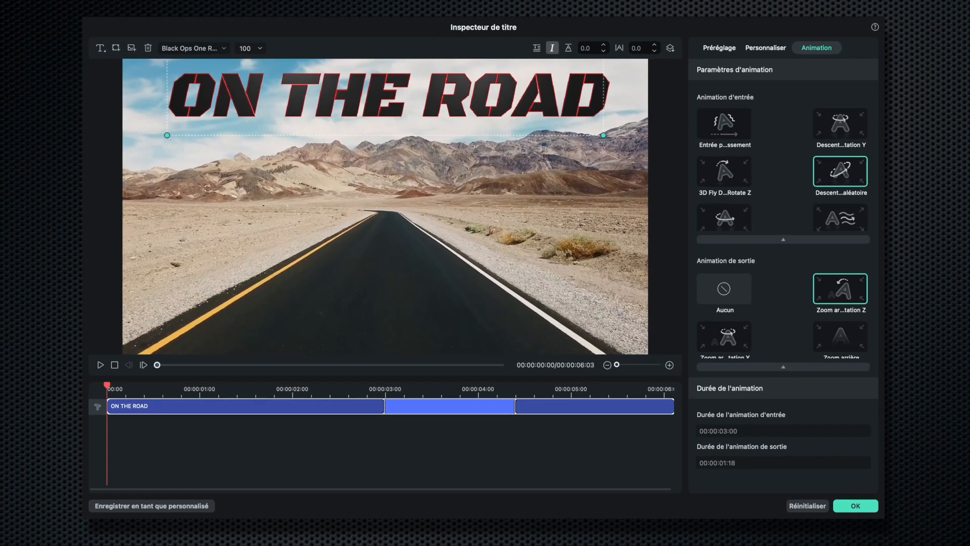
# Review the title's 3D material presets and choose the black one with red edges
pyautogui.click(766, 50)
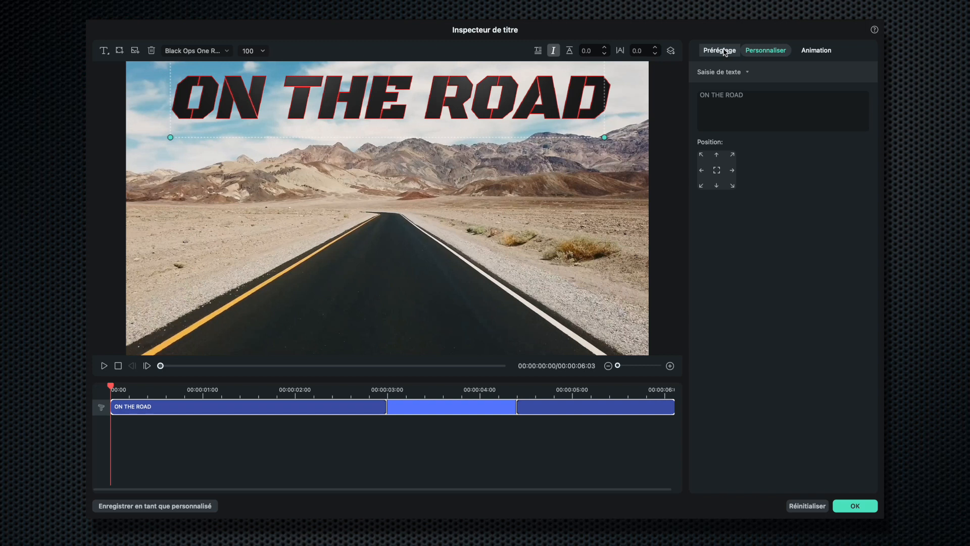
pyautogui.click(723, 50)
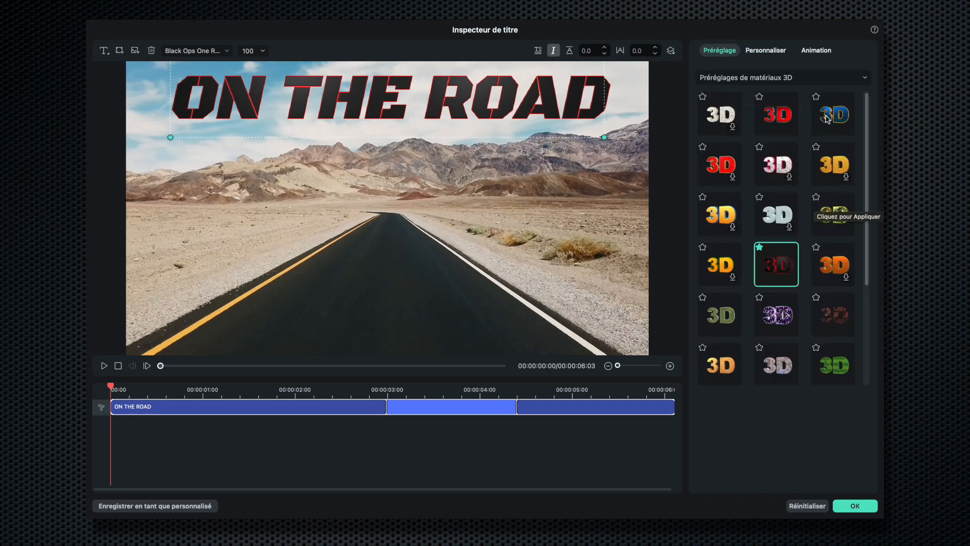
pyautogui.click(776, 264)
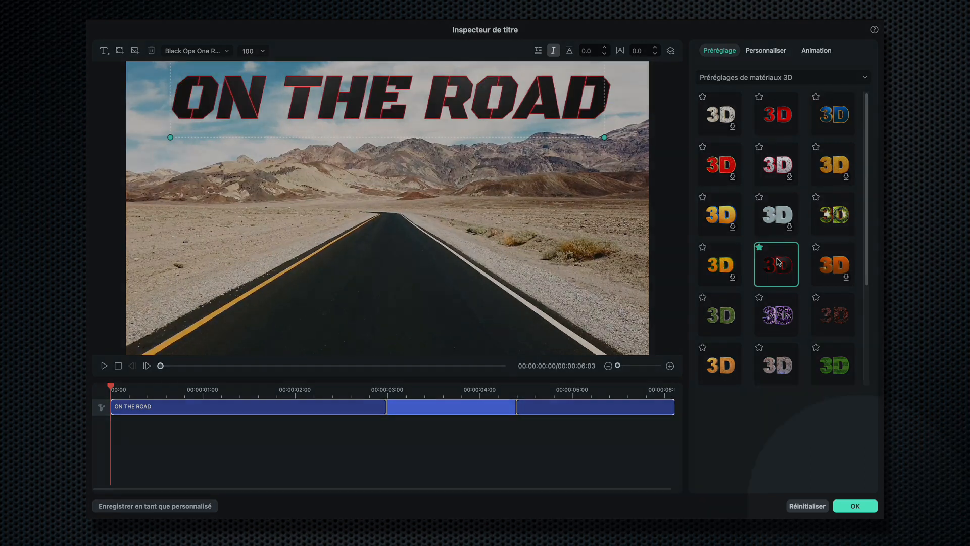
# Confirm the advanced title edits and play the sequence from the beginning of the timeline
pyautogui.click(858, 505)
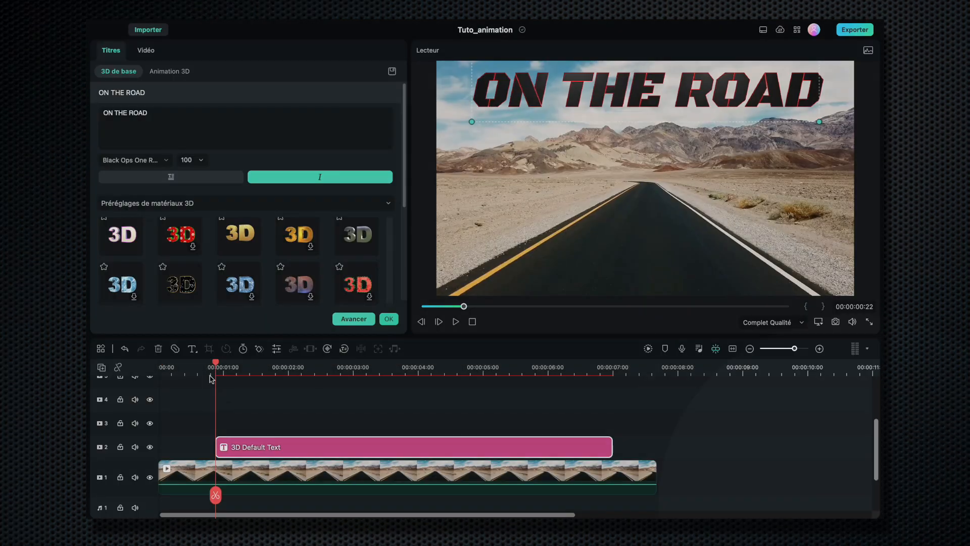
pyautogui.moveTo(216, 366); pyautogui.dragTo(157, 372)
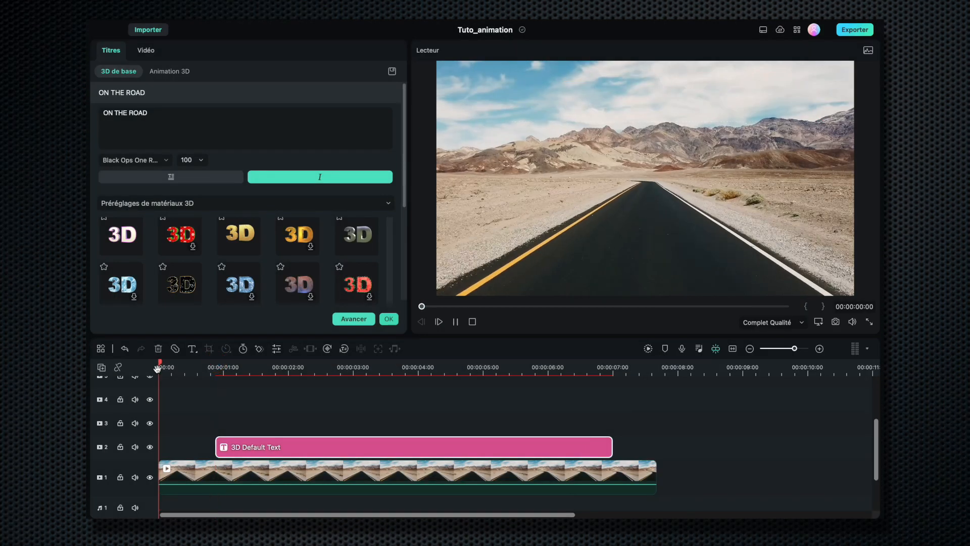